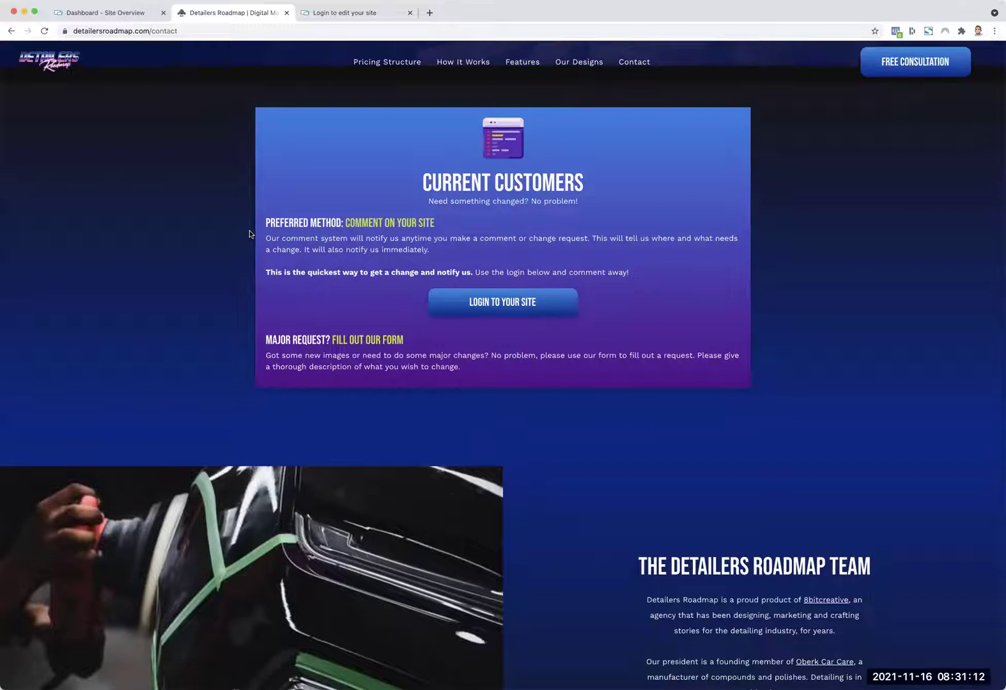
- Review the Current Customers section of the contact page and the login page for editing a site
scroll(243, 237, down, 2)
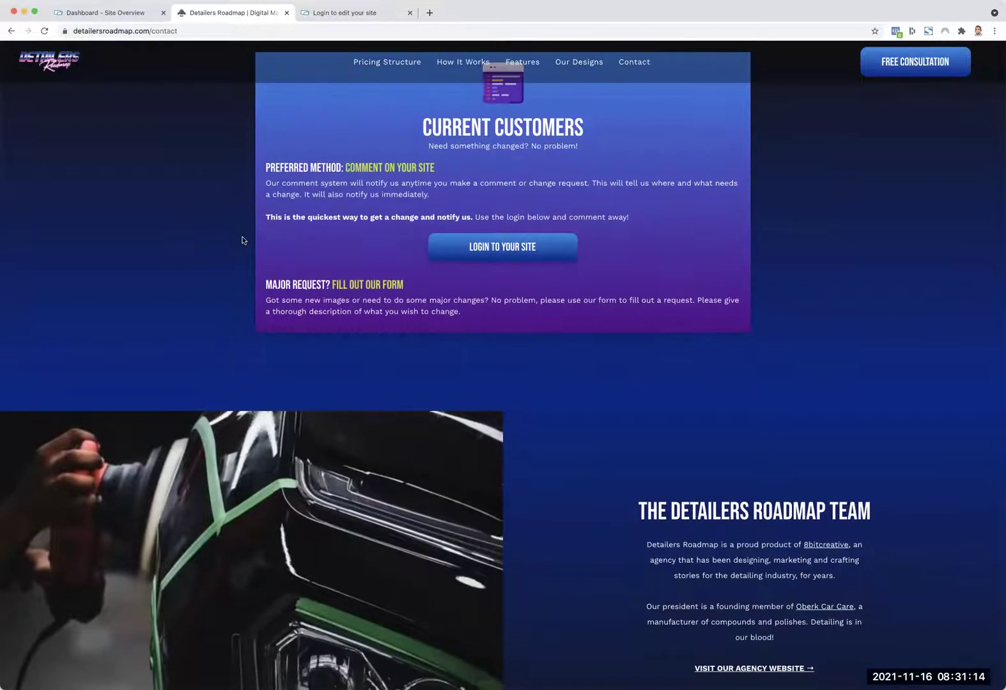
scroll(243, 243, up, 5)
scroll(249, 249, down, 3)
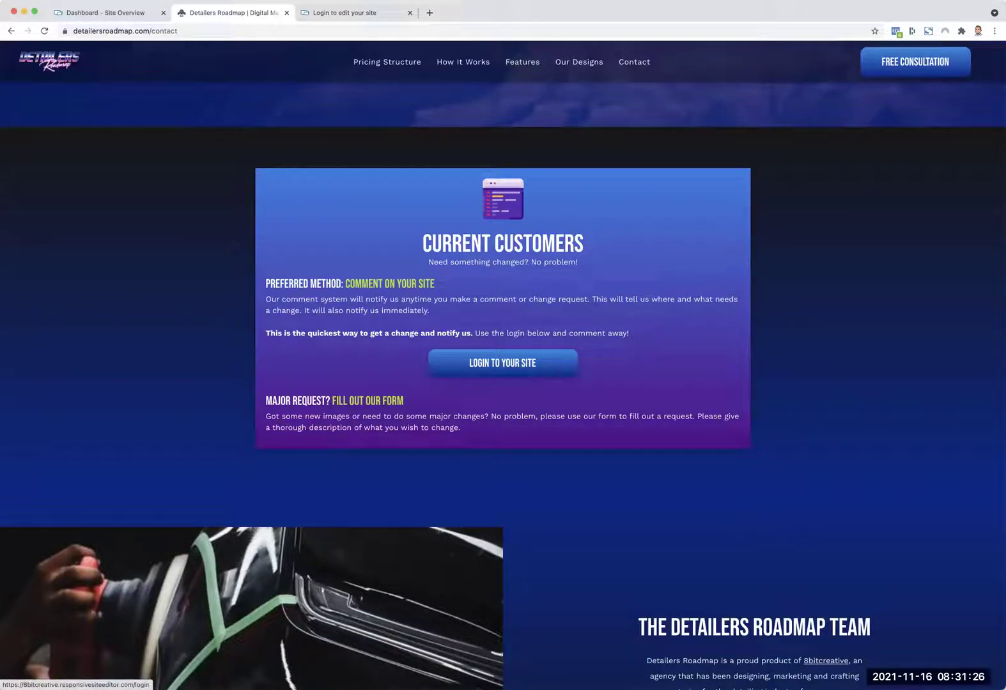
click(352, 14)
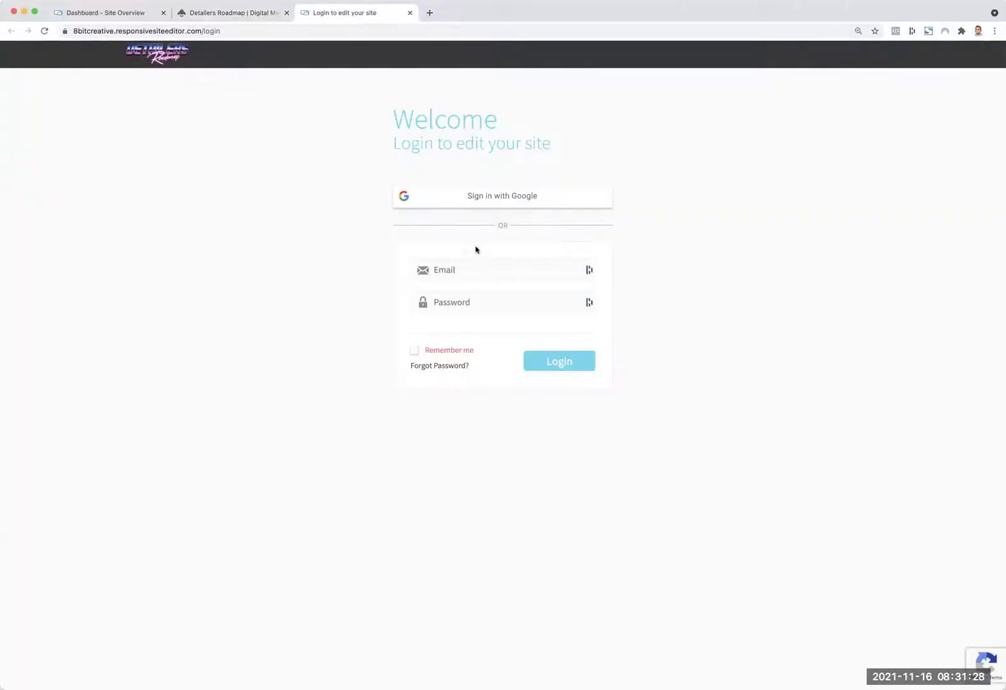
click(84, 14)
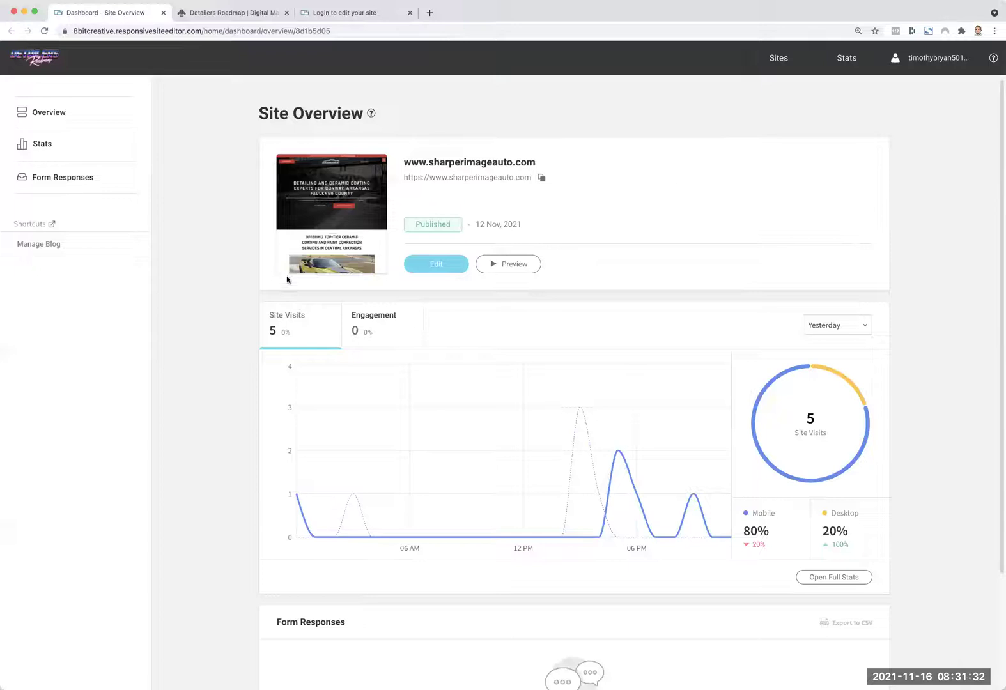
scroll(292, 285, down, 2)
scroll(293, 256, down, 1)
scroll(297, 233, up, 3)
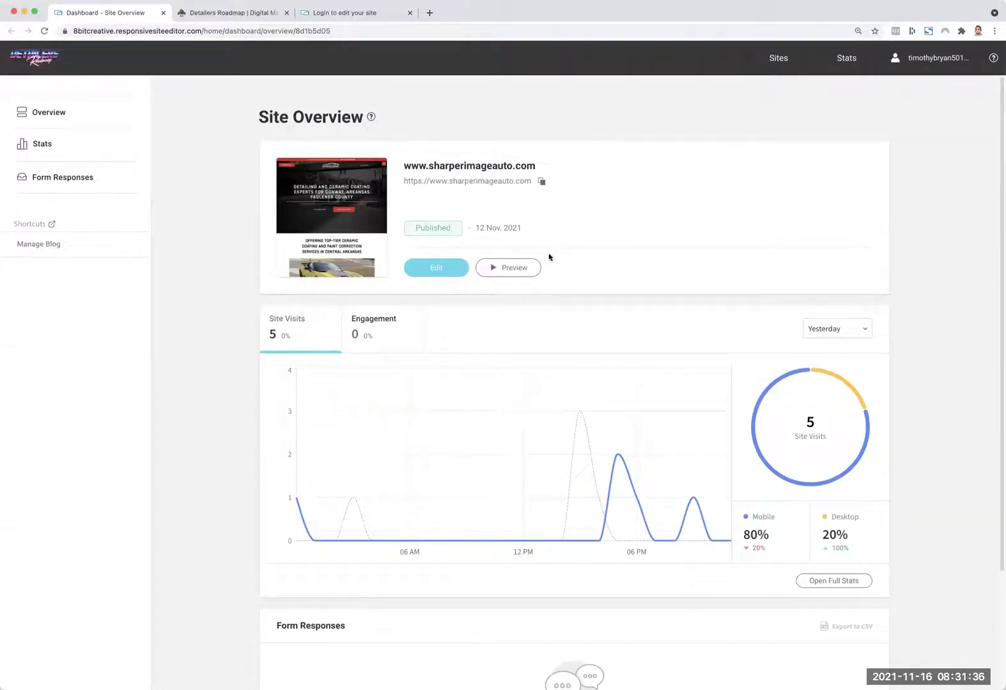
click(434, 270)
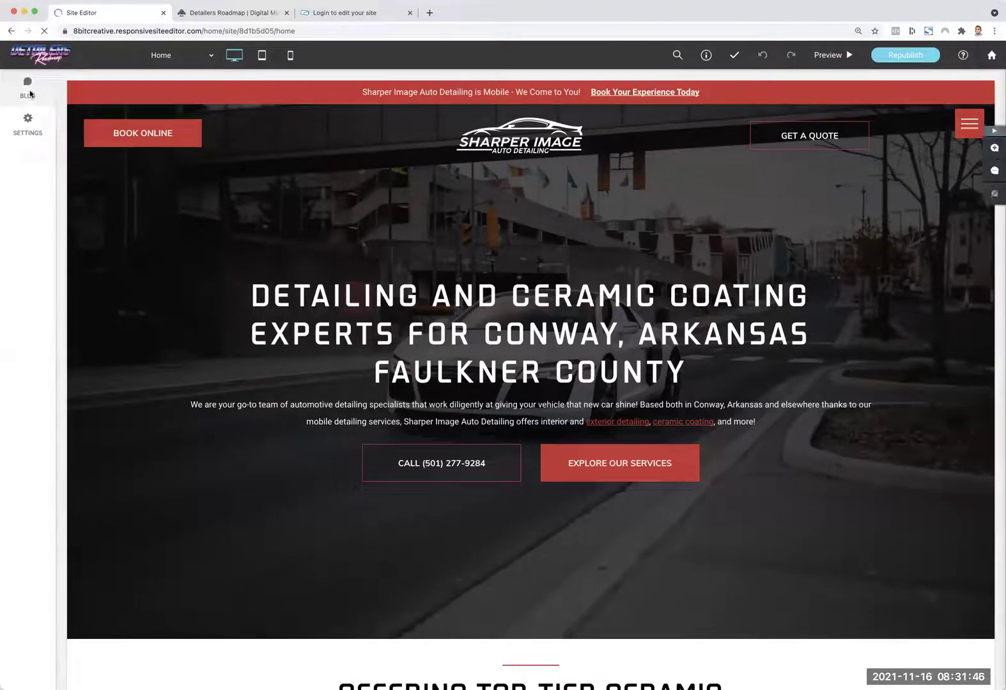
- Open the blog manager, go through the three welcome slides and dismiss the introduction
click(27, 88)
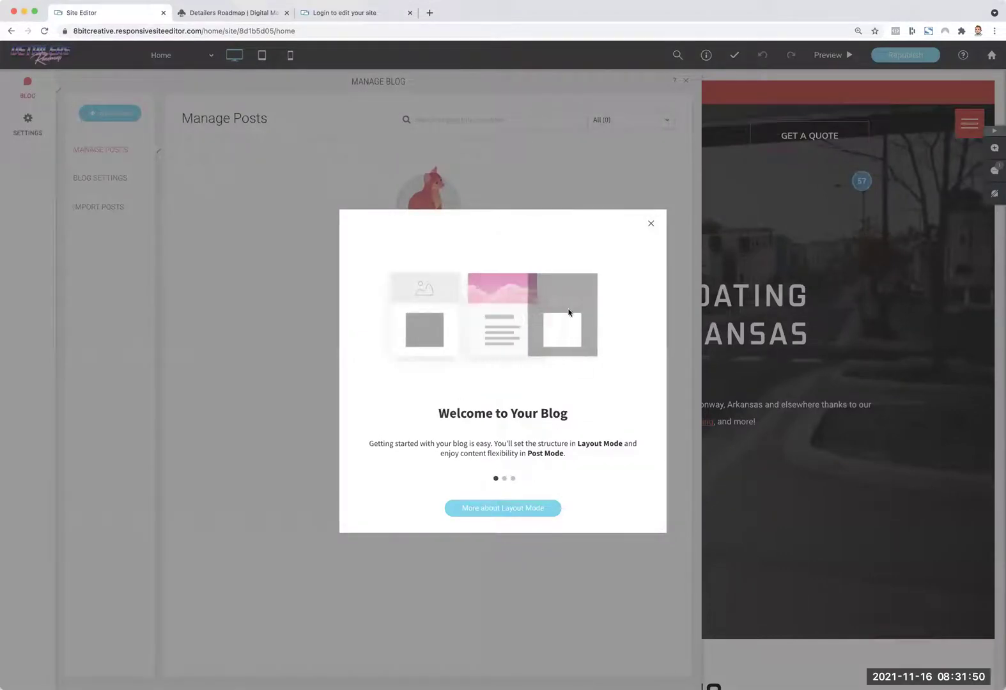
click(504, 478)
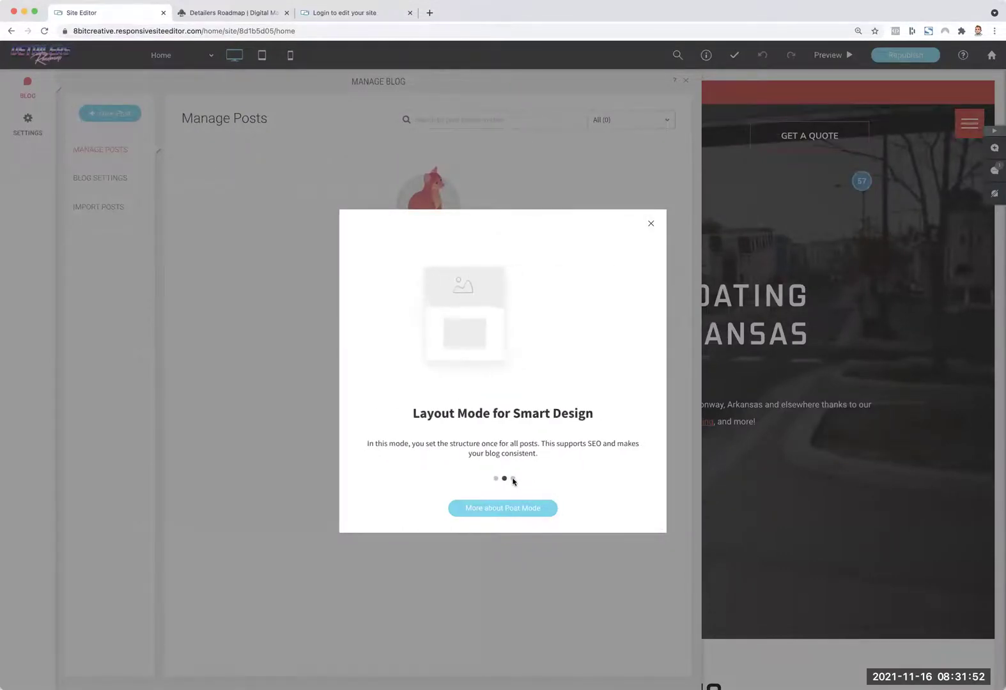
click(513, 479)
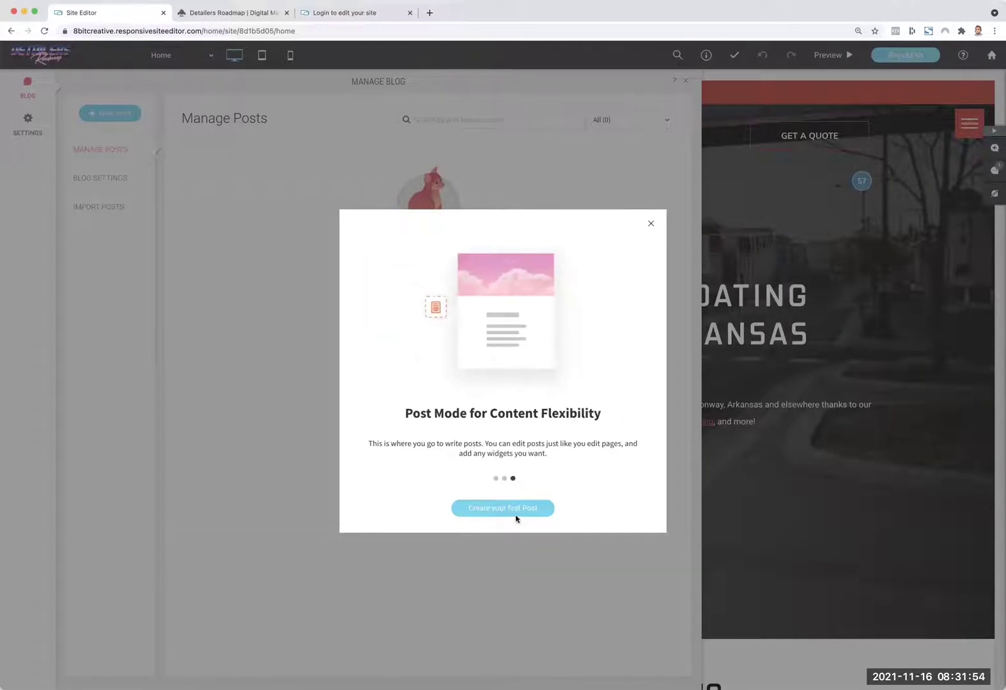
click(650, 221)
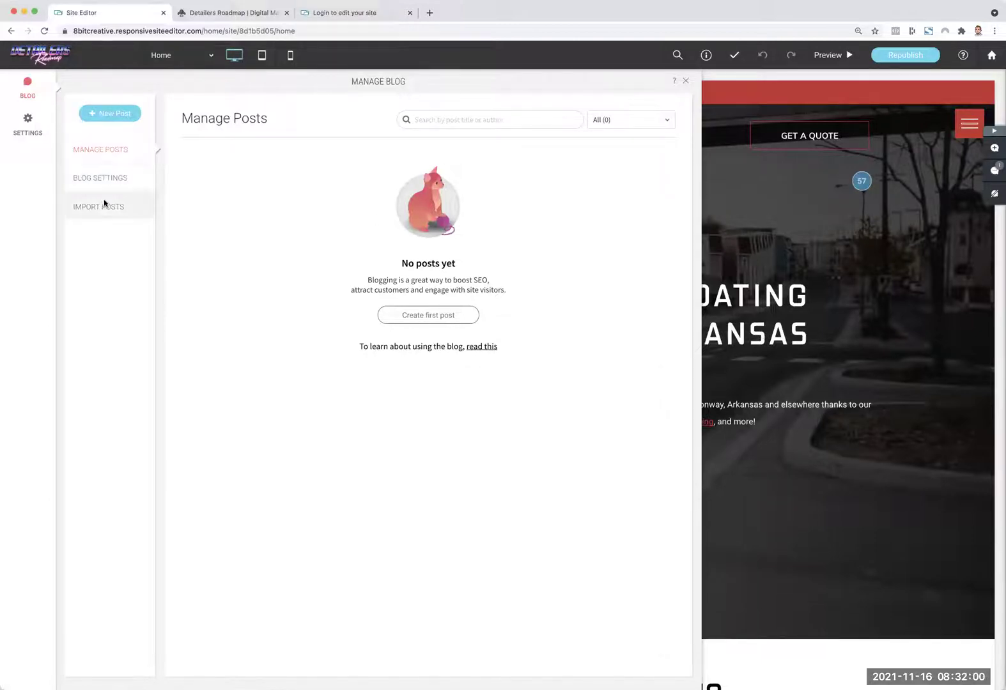
- Review the blog settings and the post import options, ending back on the list of posts
click(102, 181)
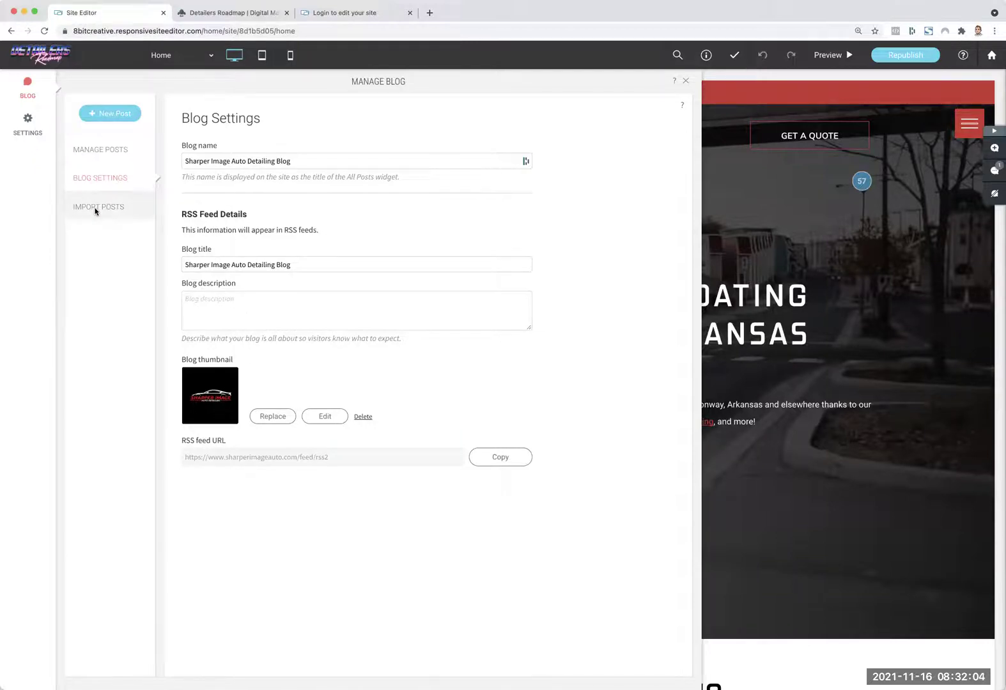
click(97, 207)
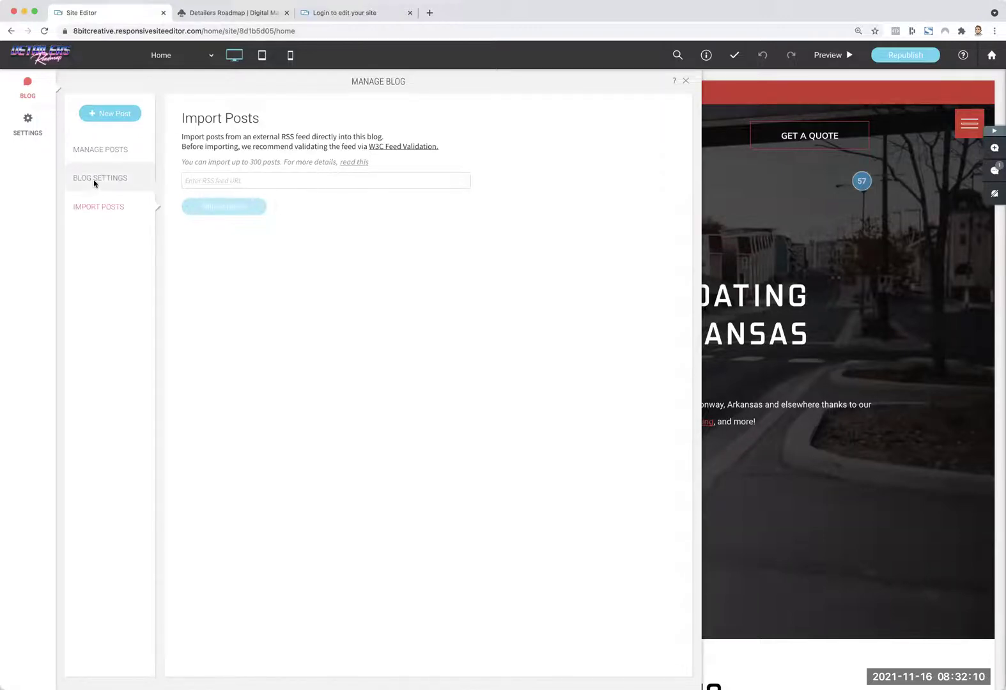
click(101, 156)
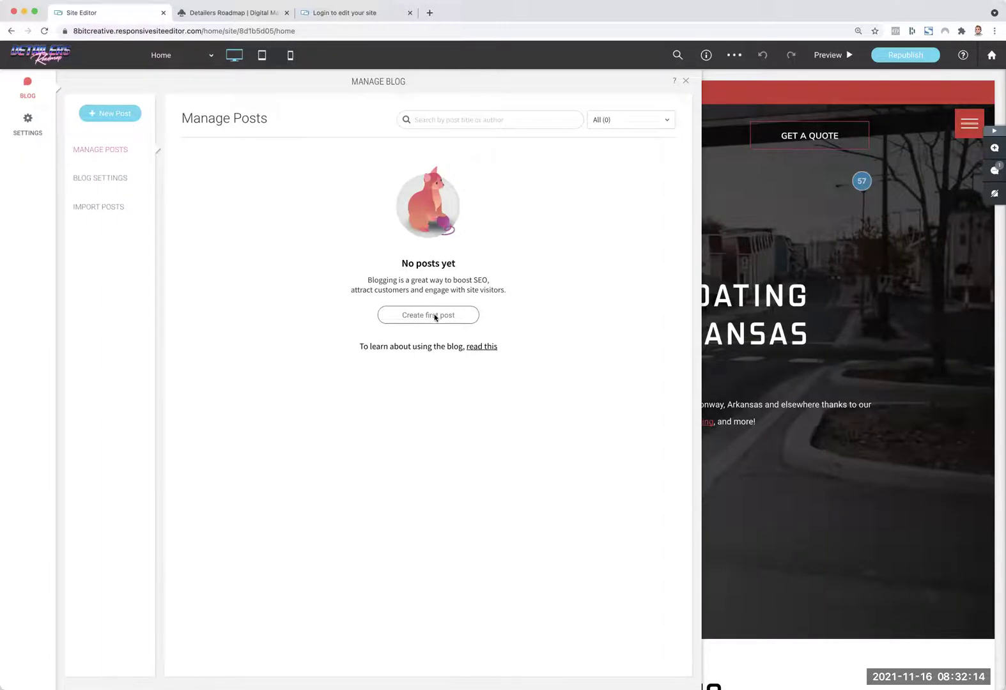
- Create a blog post titled "Creating my First Blog Post" with no author and a red car photo as its main image
click(443, 316)
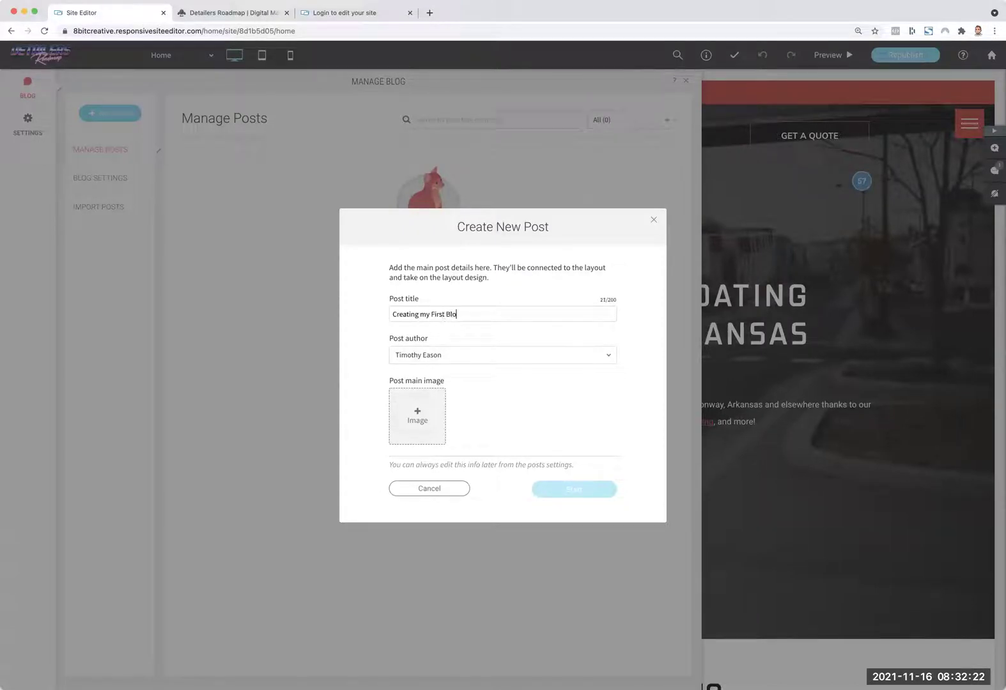
click(428, 356)
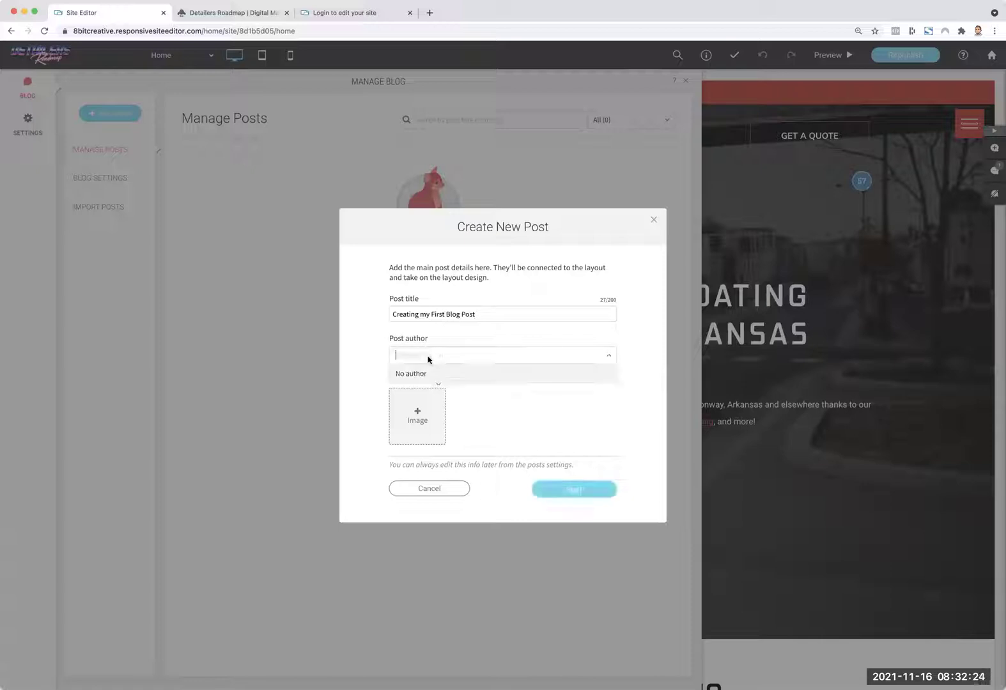
click(451, 373)
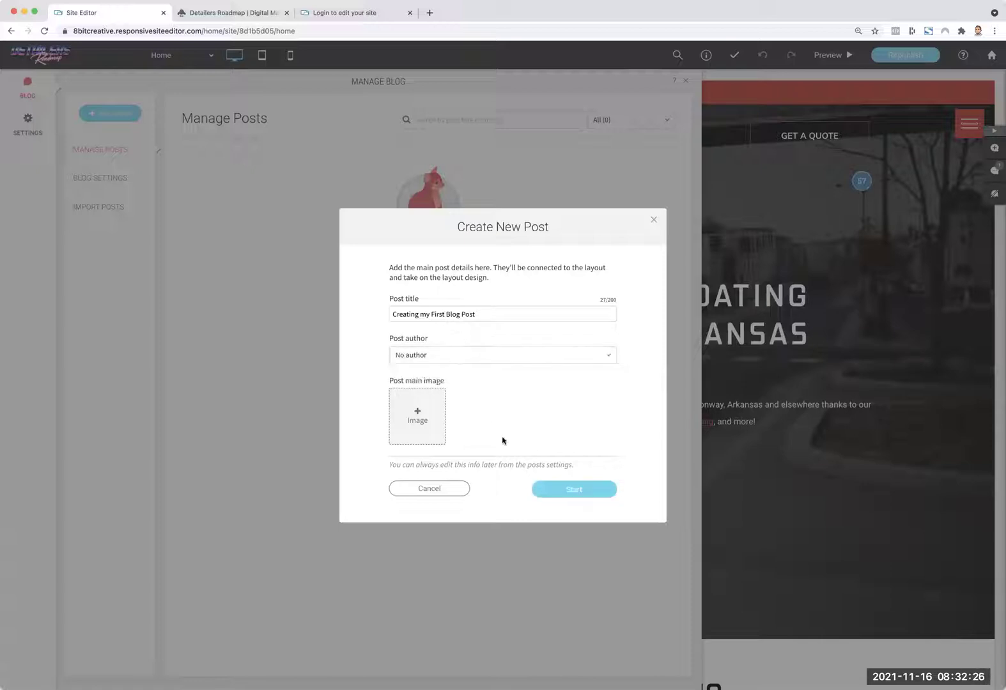
click(419, 415)
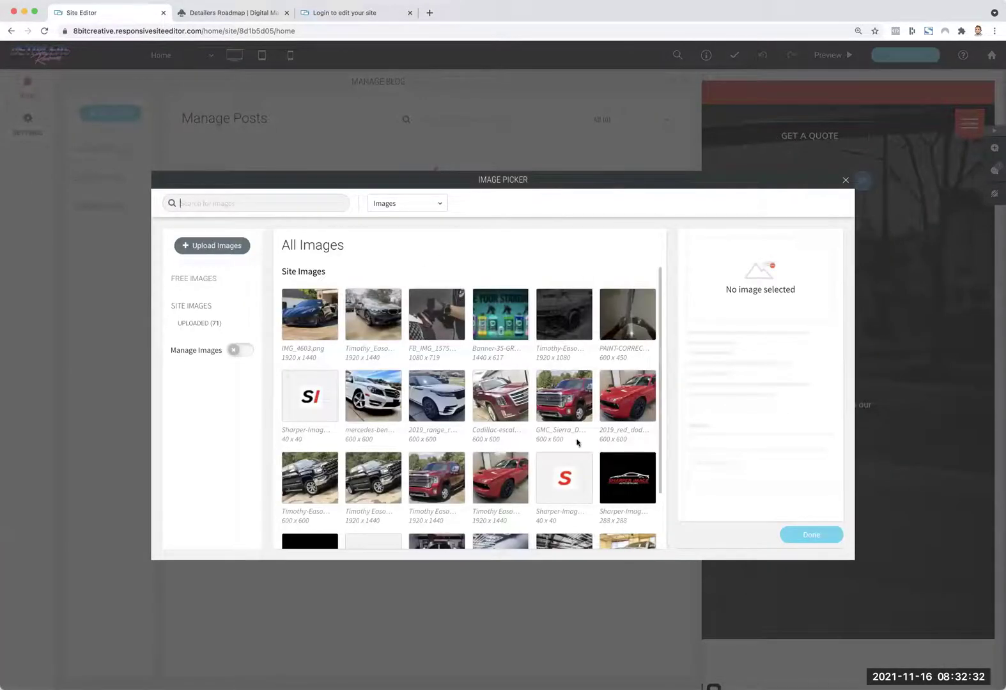
click(502, 478)
click(811, 535)
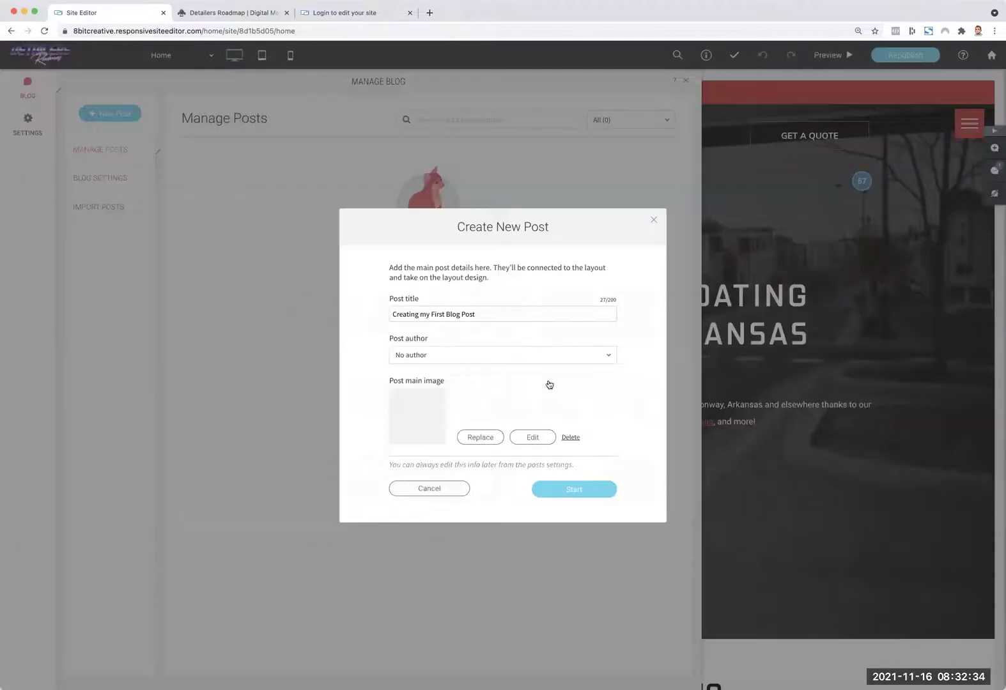
click(560, 489)
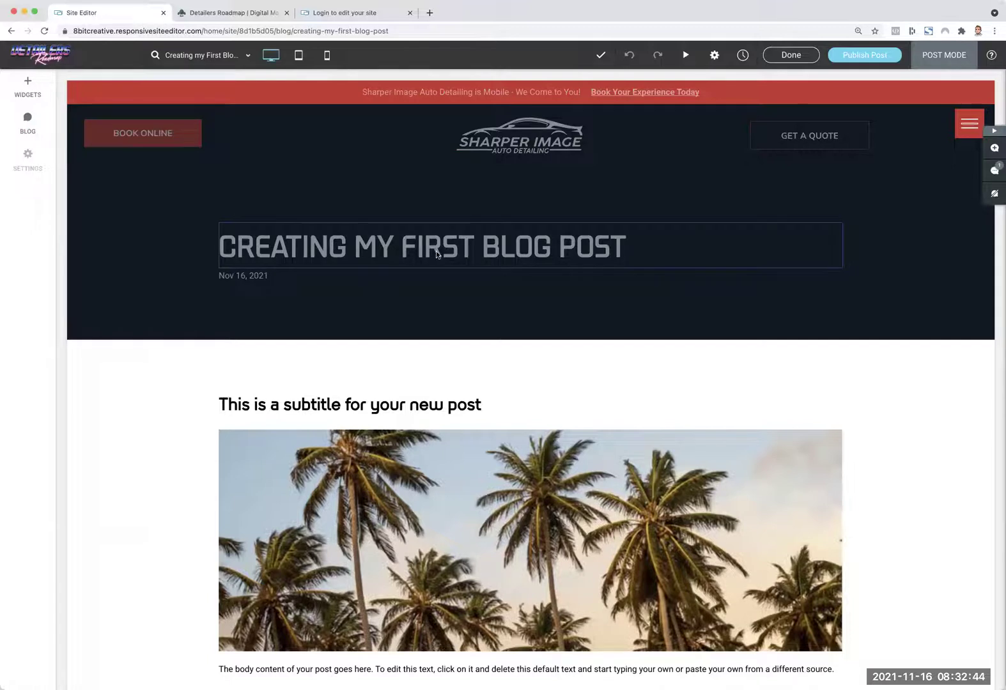
- Replace the placeholder subtitle of the post with "This is subheading 1"
scroll(397, 347, down, 3)
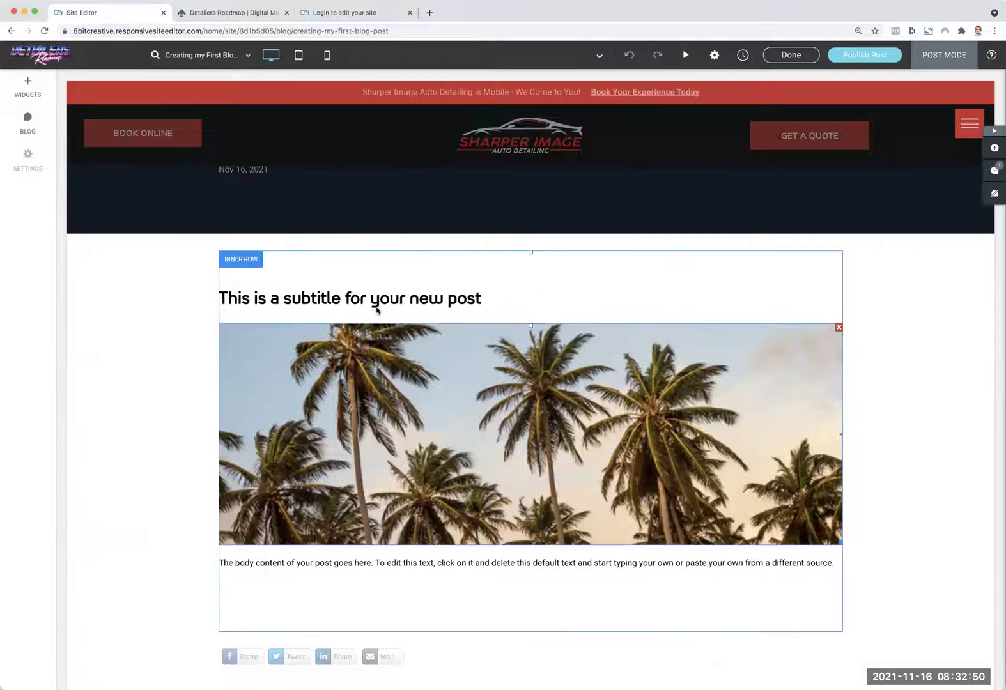
click(471, 301)
drag(471, 300, 169, 302)
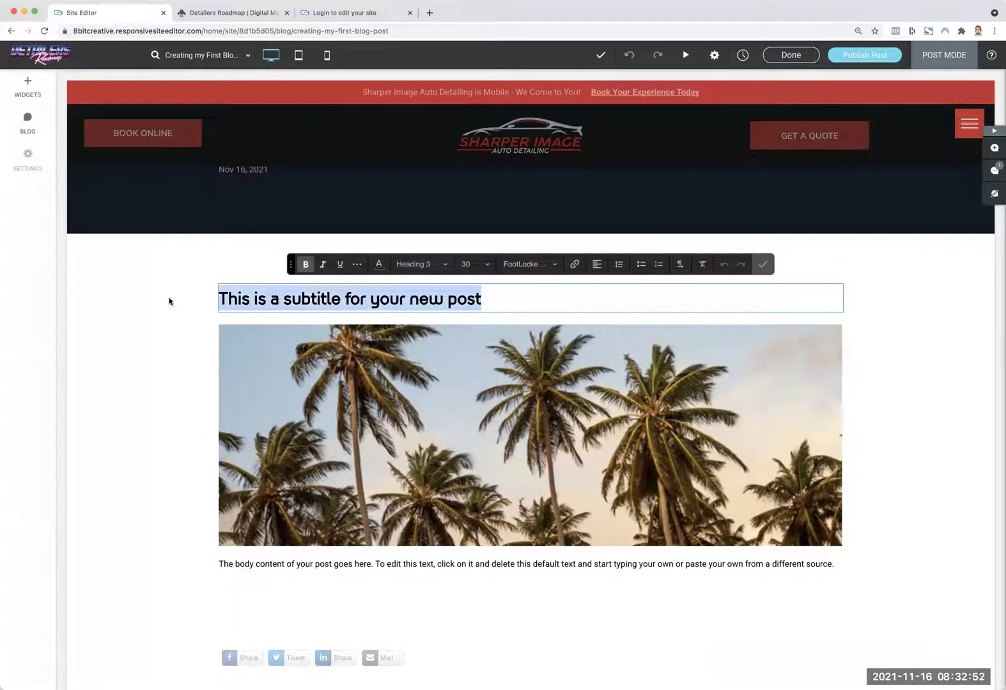
text(T)
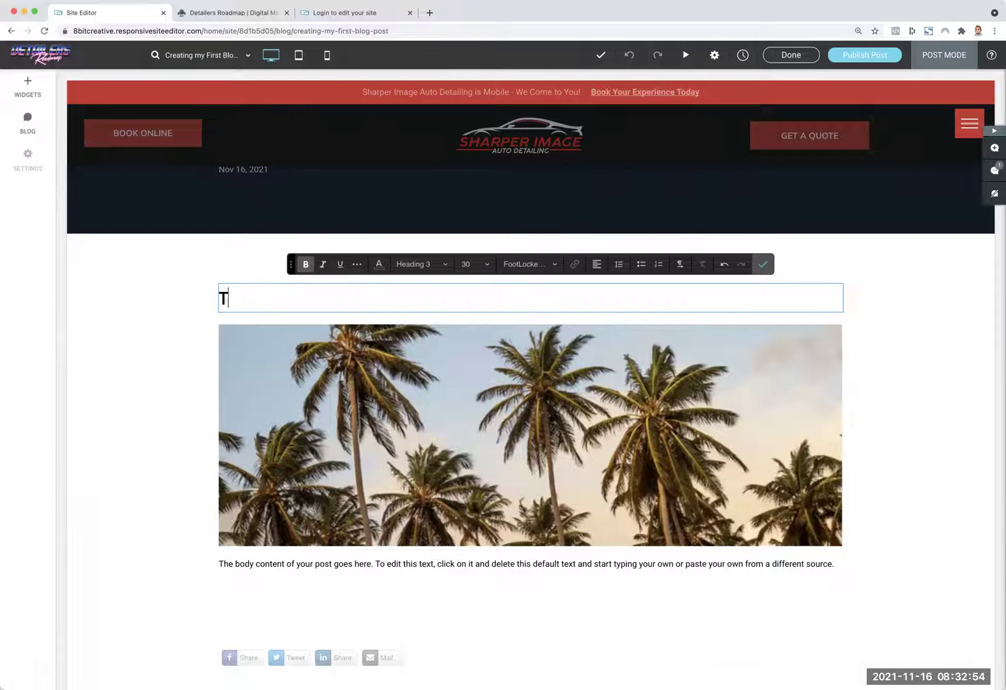
text(his is subthead in)
key(BackSpace)
key(BackSpace)
key(BackSpace)
text(ing 1)
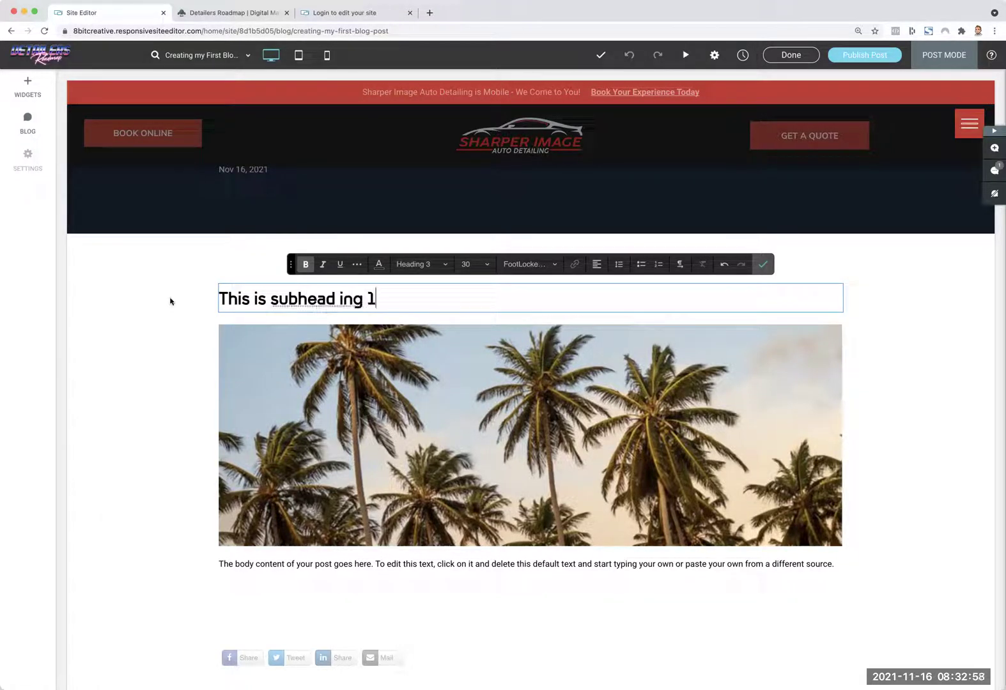
key(BackSpace)
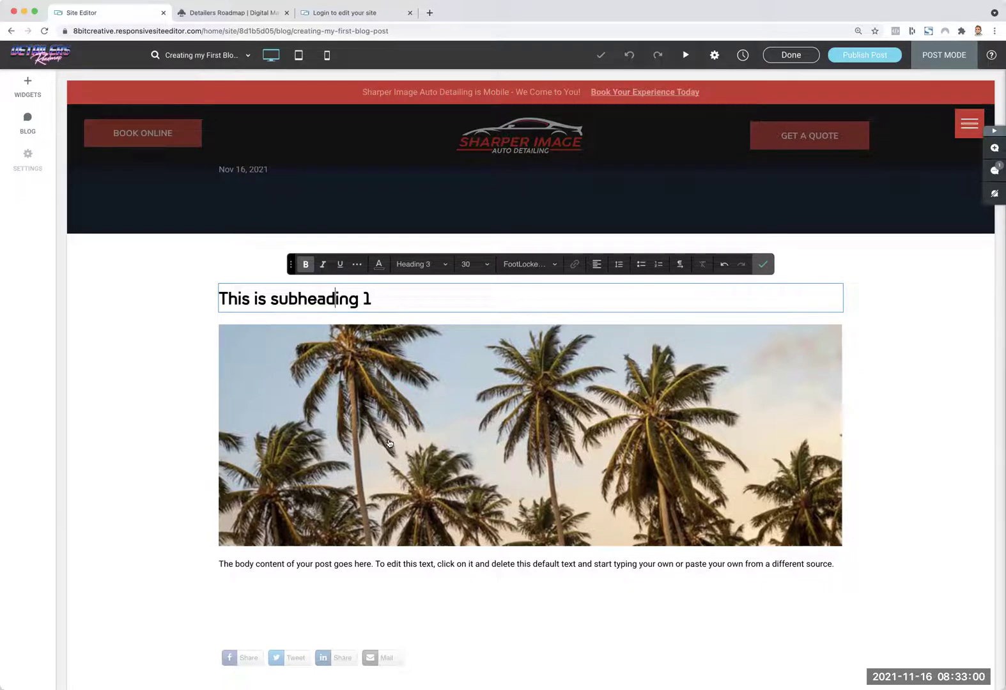
- Replace the palm tree image in the post body with the dark BMW photo from the site images
click(674, 432)
click(810, 331)
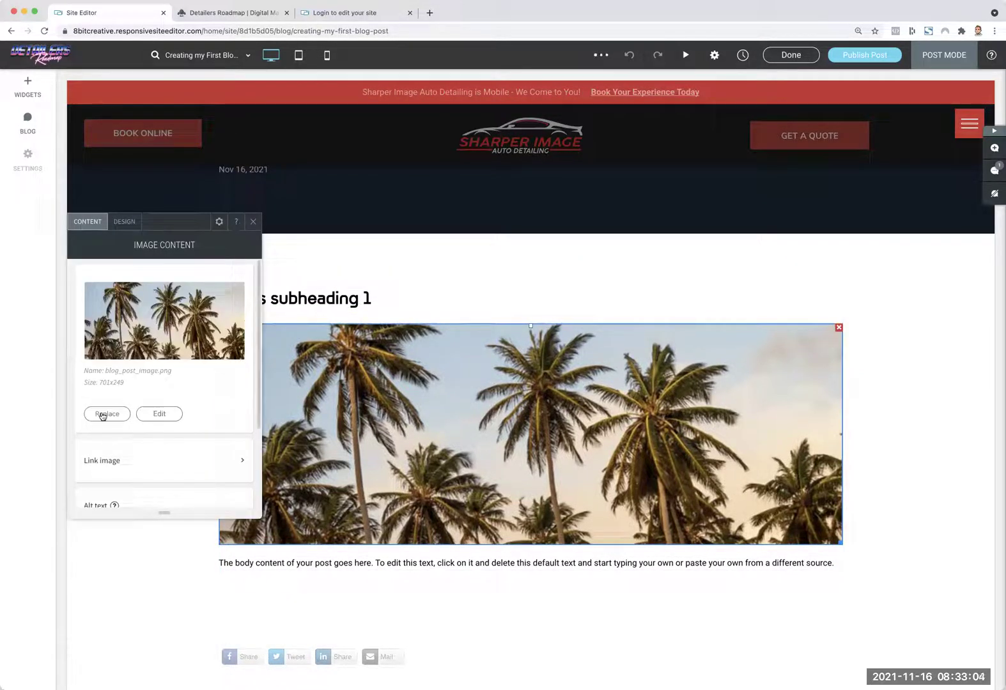
click(104, 414)
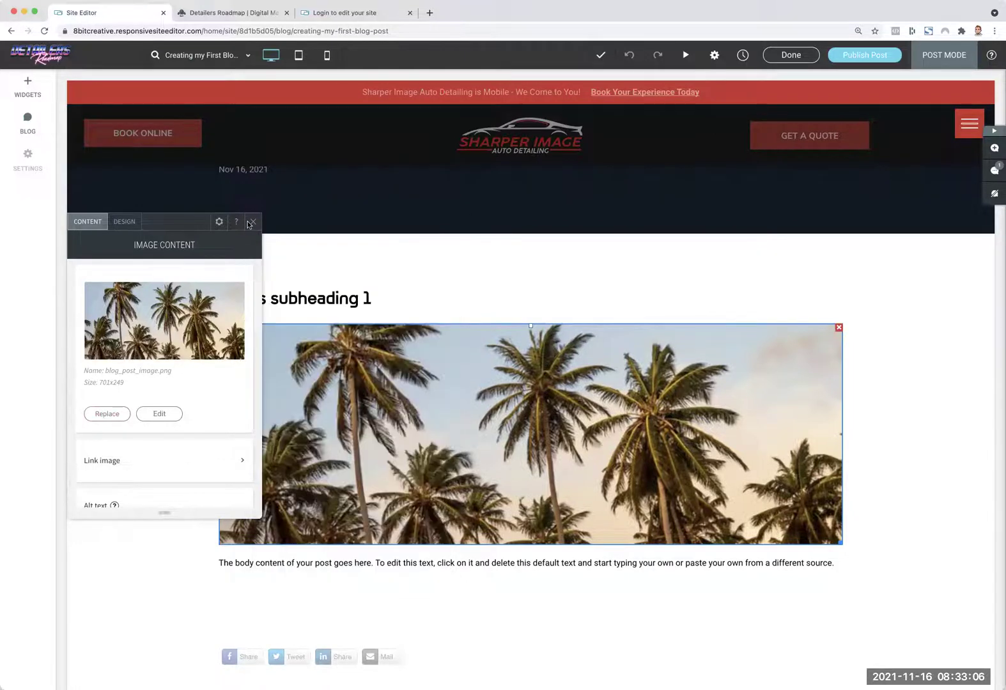
click(253, 223)
click(465, 433)
click(106, 414)
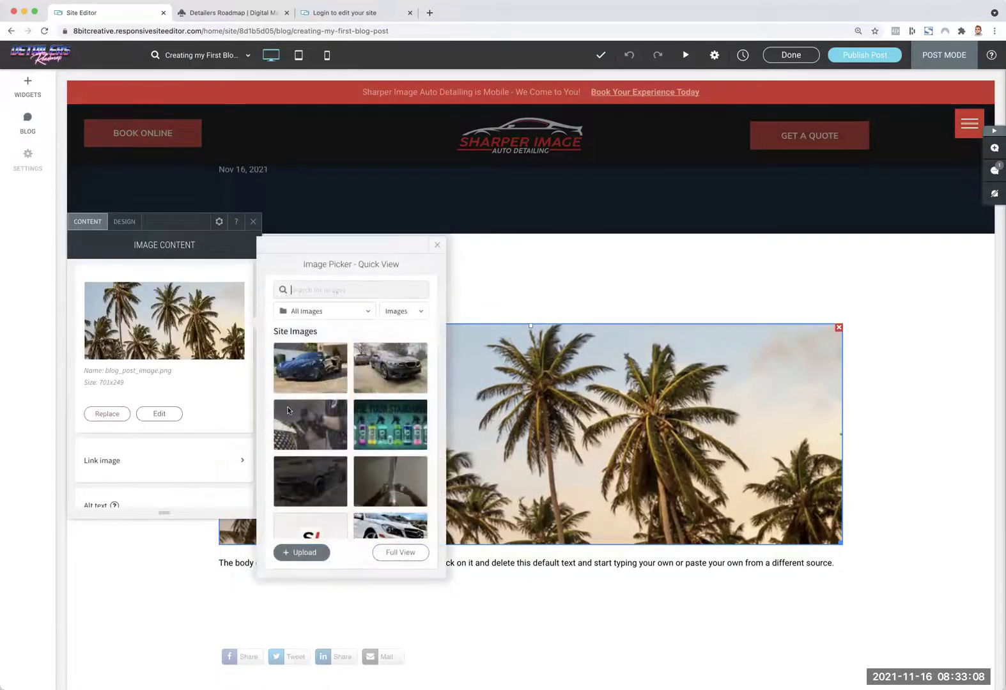
click(397, 369)
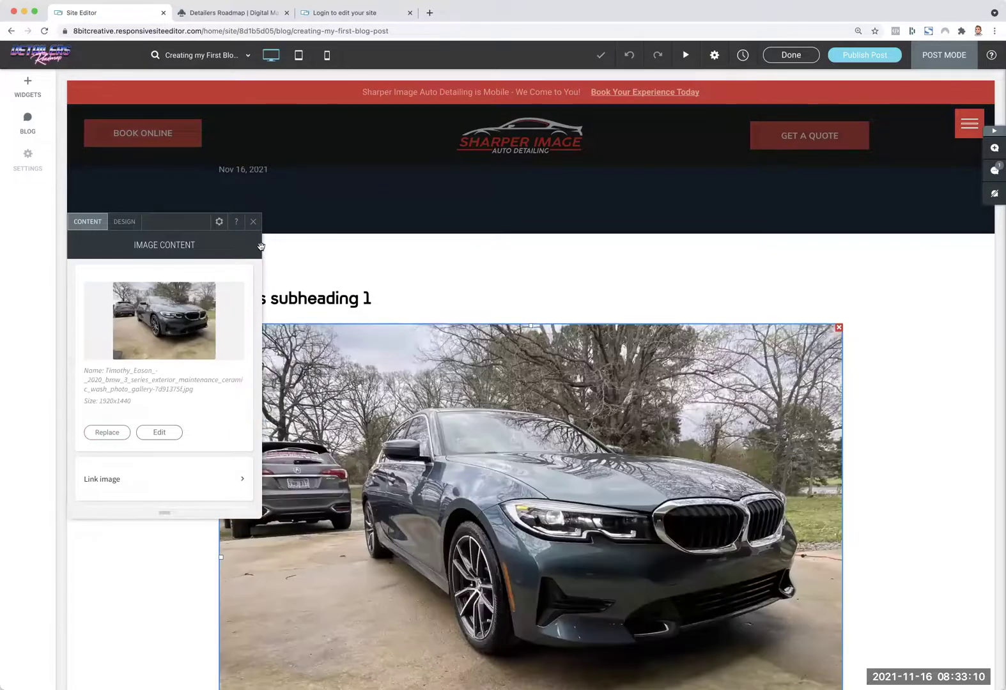
click(255, 221)
scroll(519, 445, down, 3)
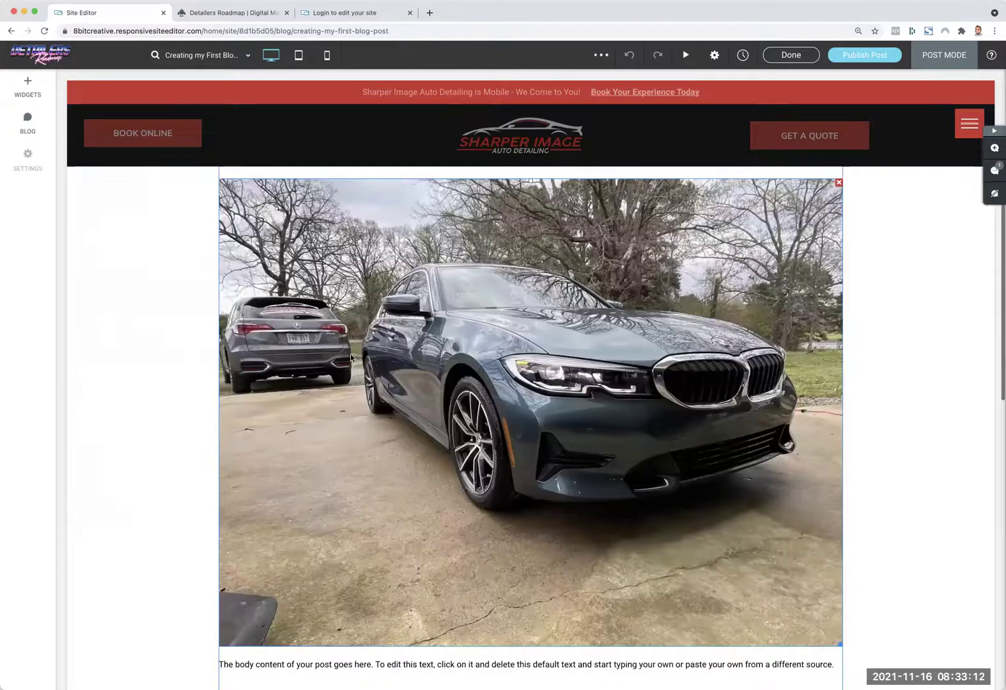
click(510, 419)
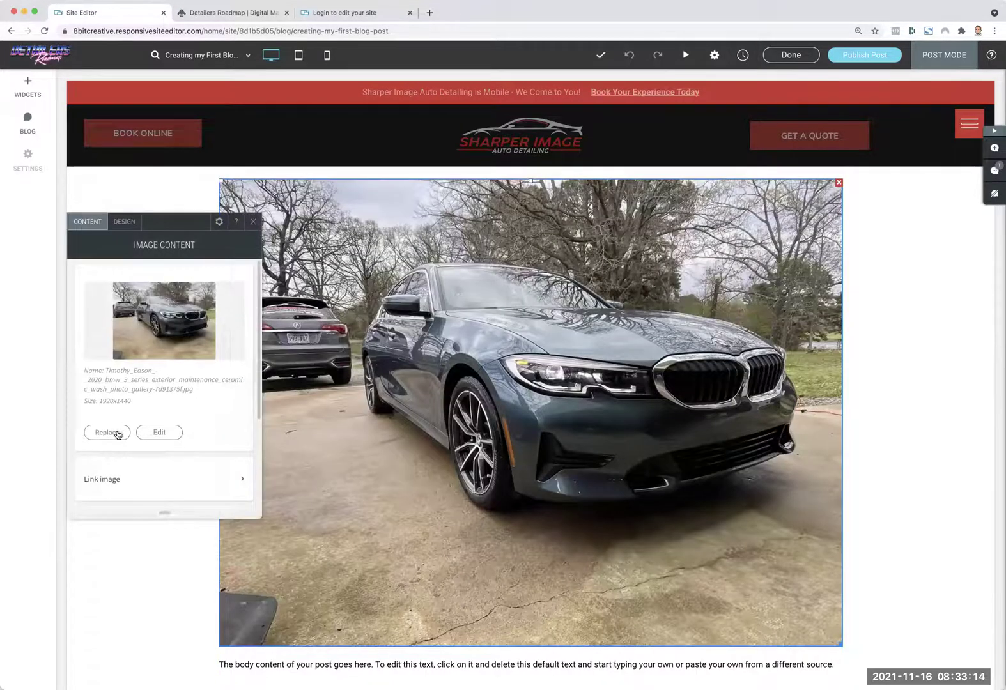
click(106, 433)
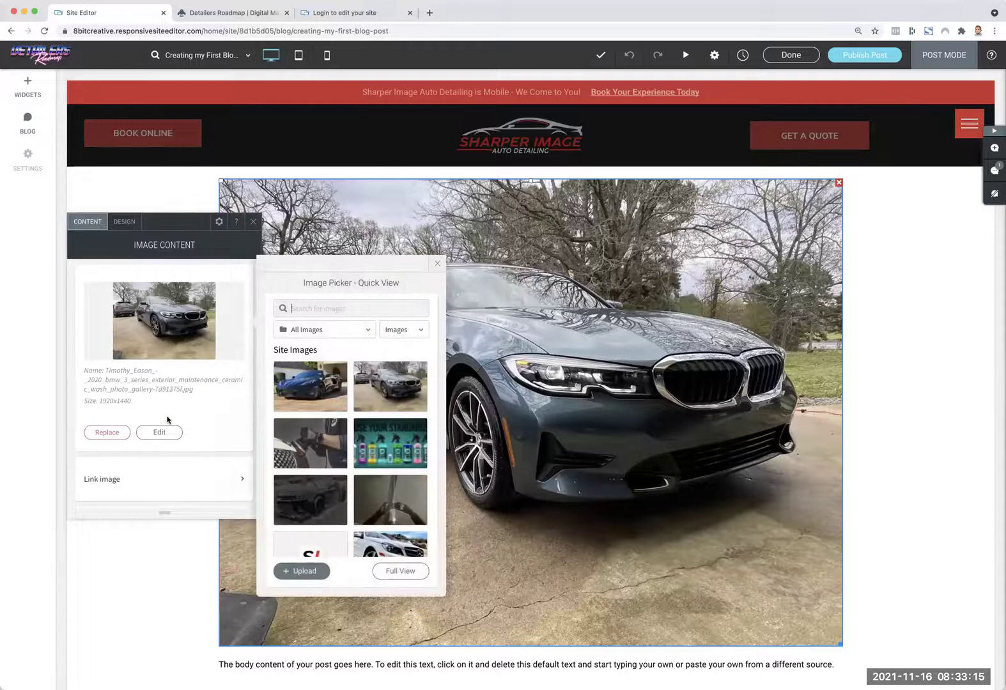
click(305, 570)
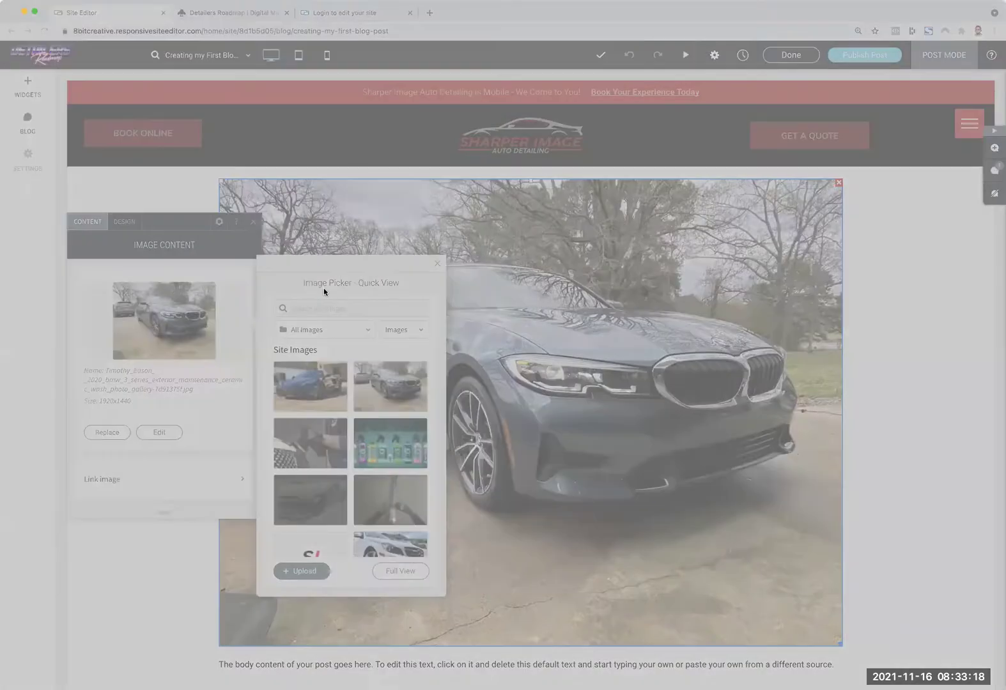
key(Escape)
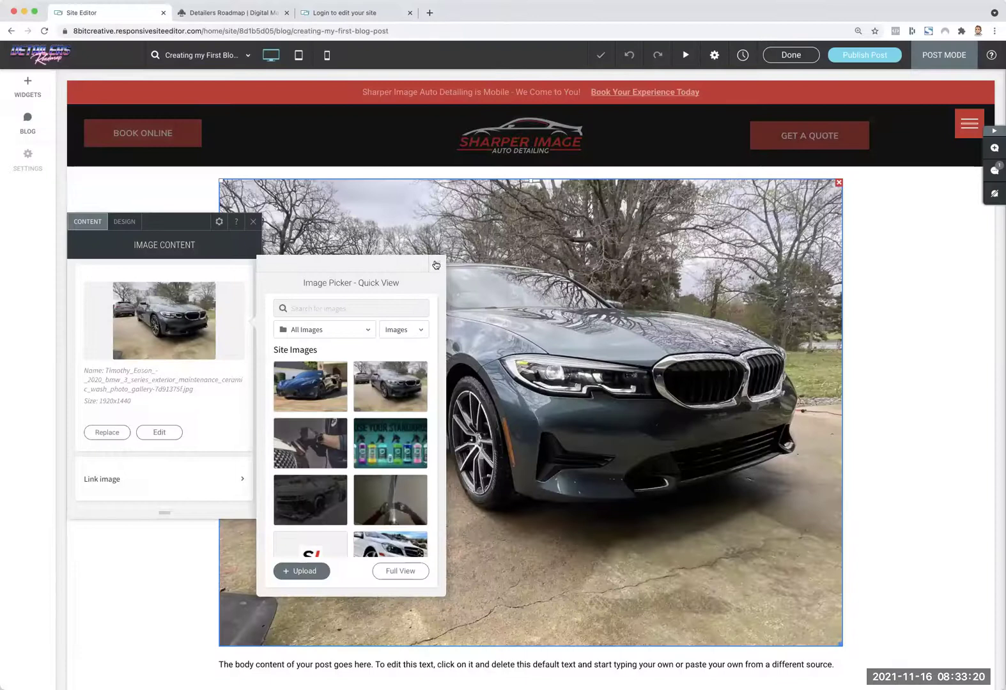
click(436, 264)
- Remove the BMW photo from the post body and add an Image widget below the subheading with the dark blue sports car photo
click(257, 222)
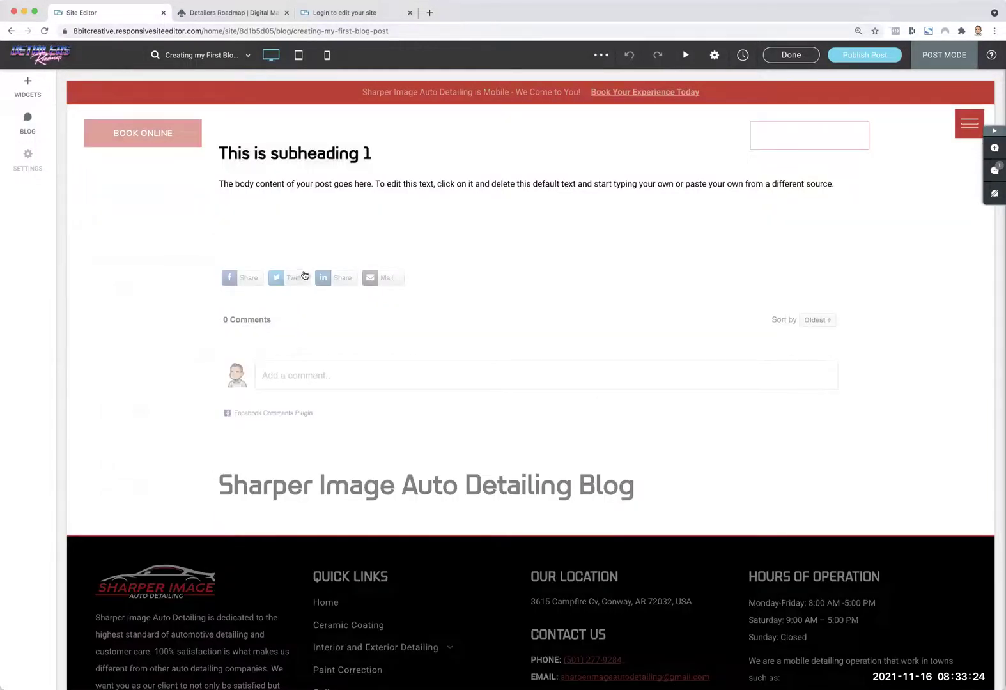
scroll(241, 200, up, 4)
click(27, 90)
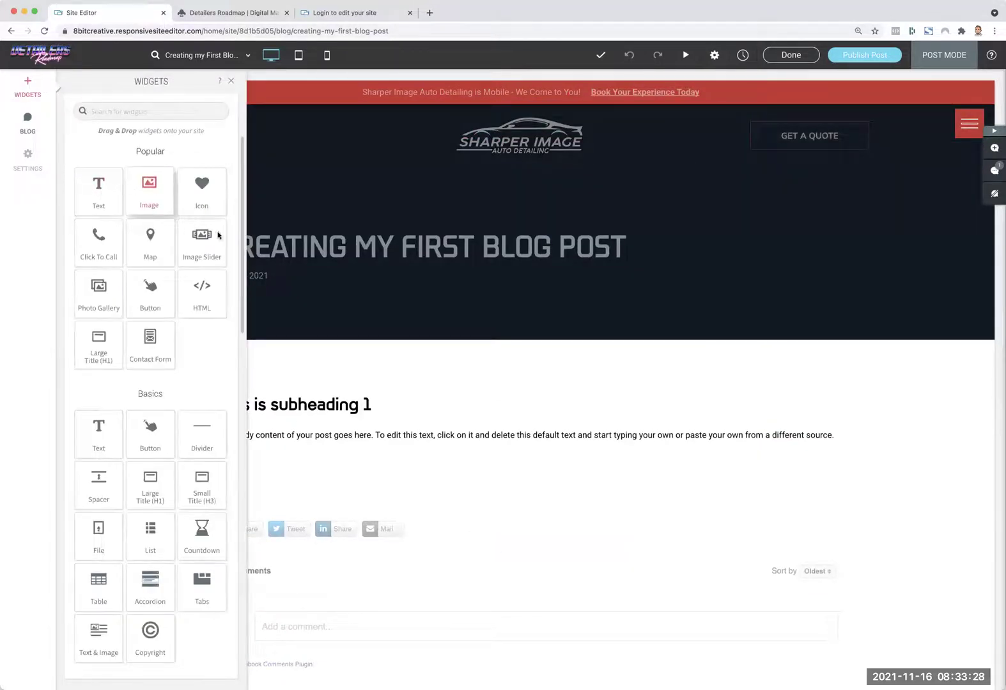
scroll(153, 455, down, 4)
scroll(153, 455, up, 5)
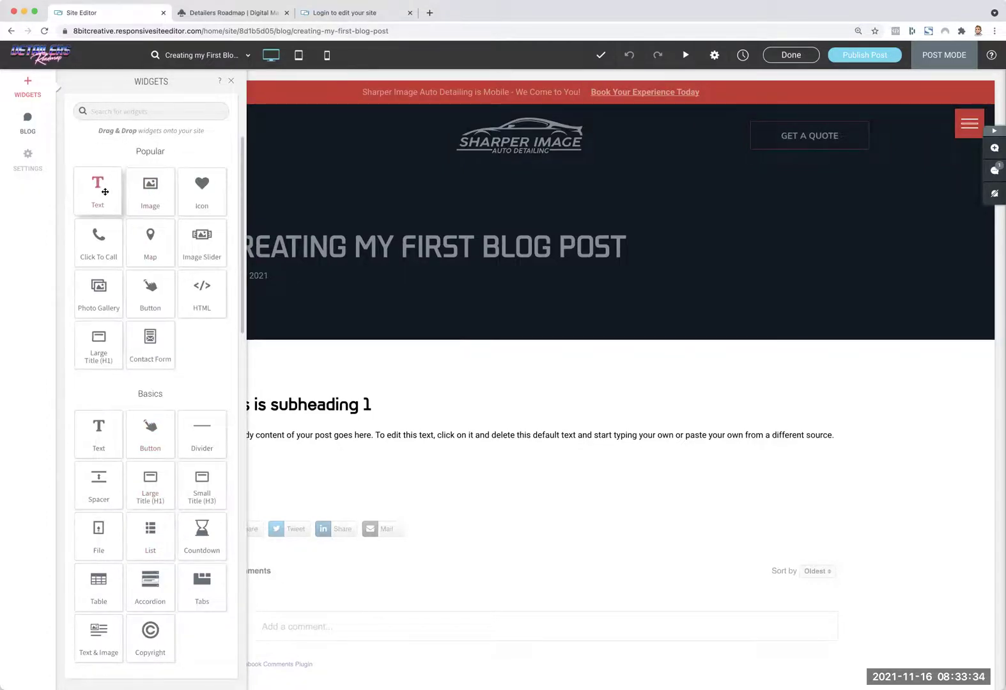
drag(138, 191, 358, 467)
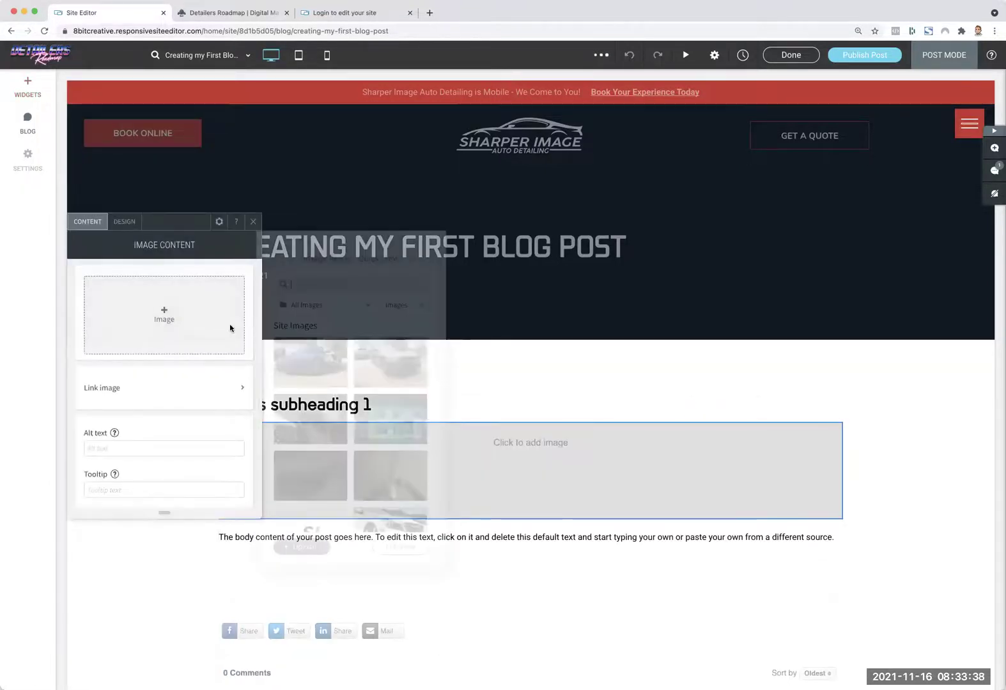
click(380, 524)
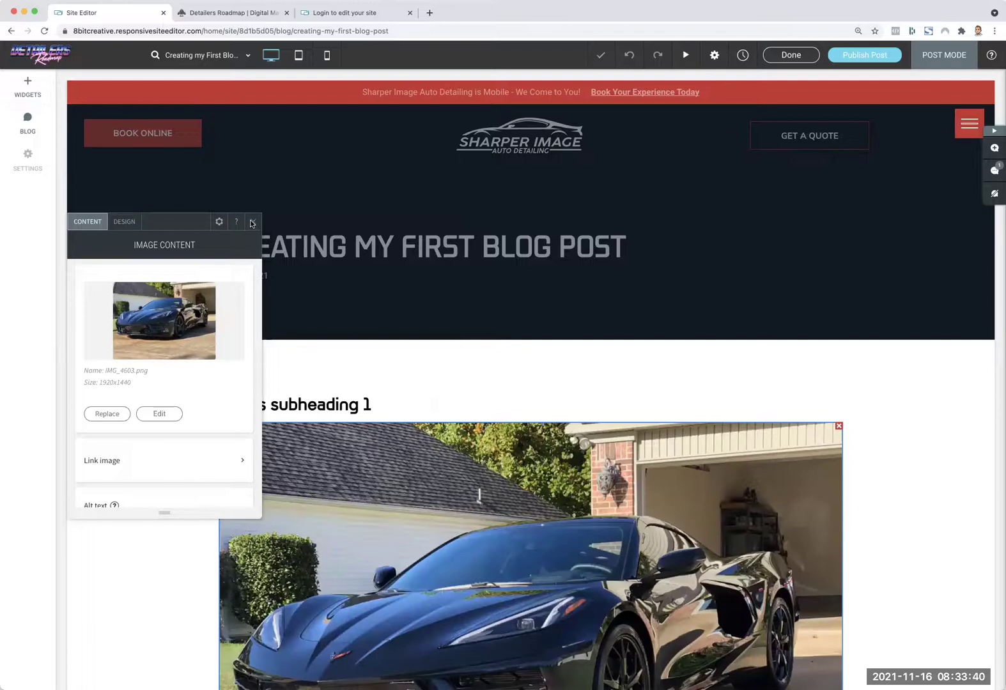
click(253, 221)
- Find the Video widget by searching for "video" and place it between the subheading and the car photo
click(25, 88)
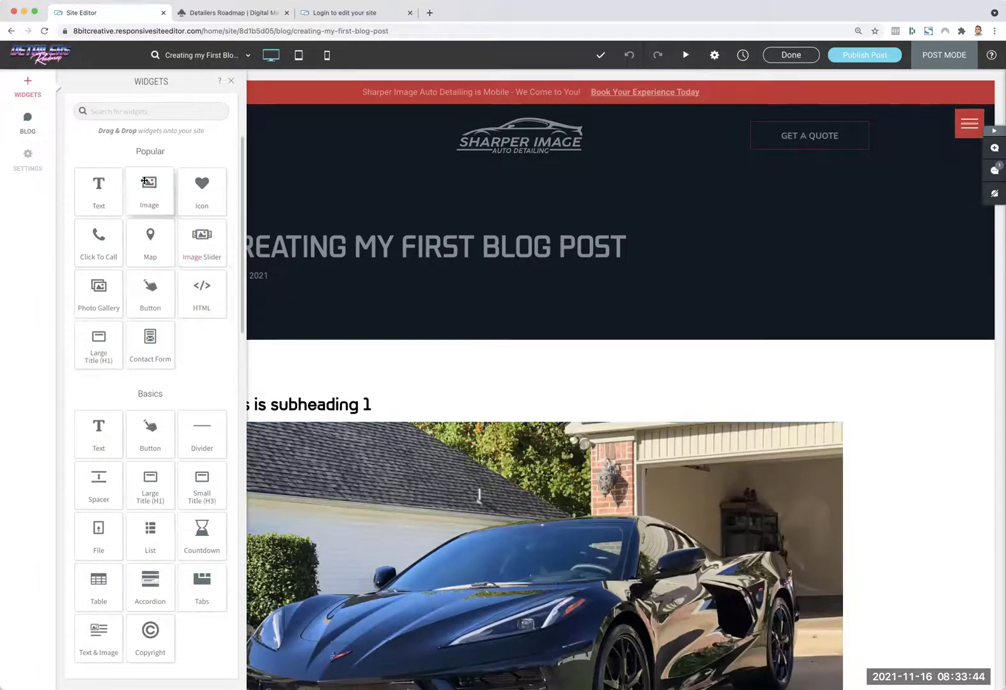
text(video)
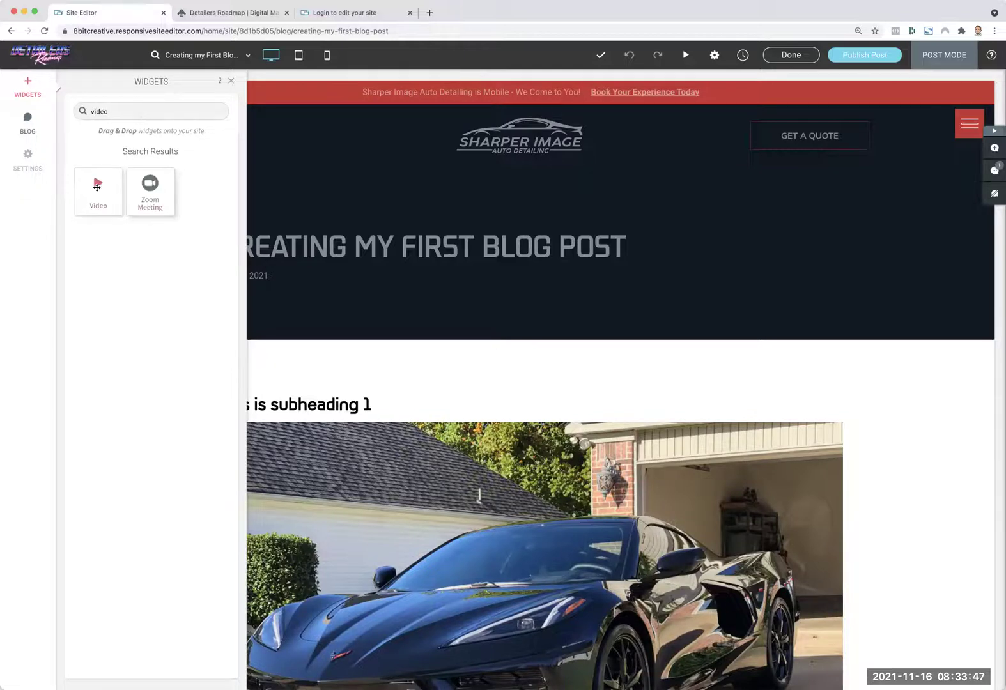
drag(99, 191, 434, 432)
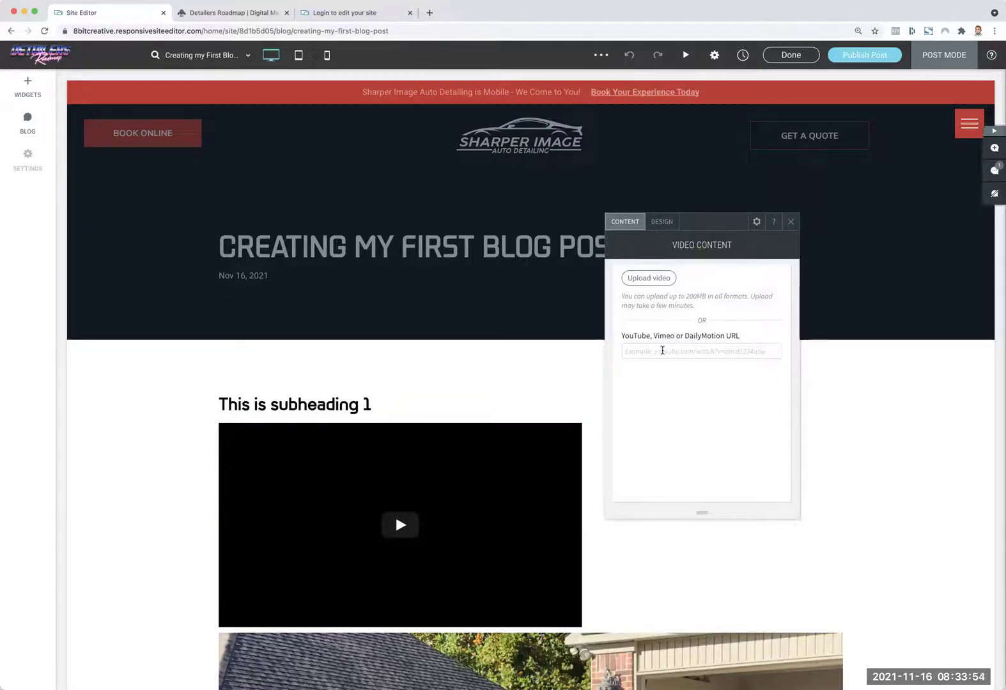
- Search the web for "youtube ceramic coating chicago auto pros", open the video "How to choose a CERAMIC COATING" and copy its share link
click(431, 15)
text(youtube ceramic coa)
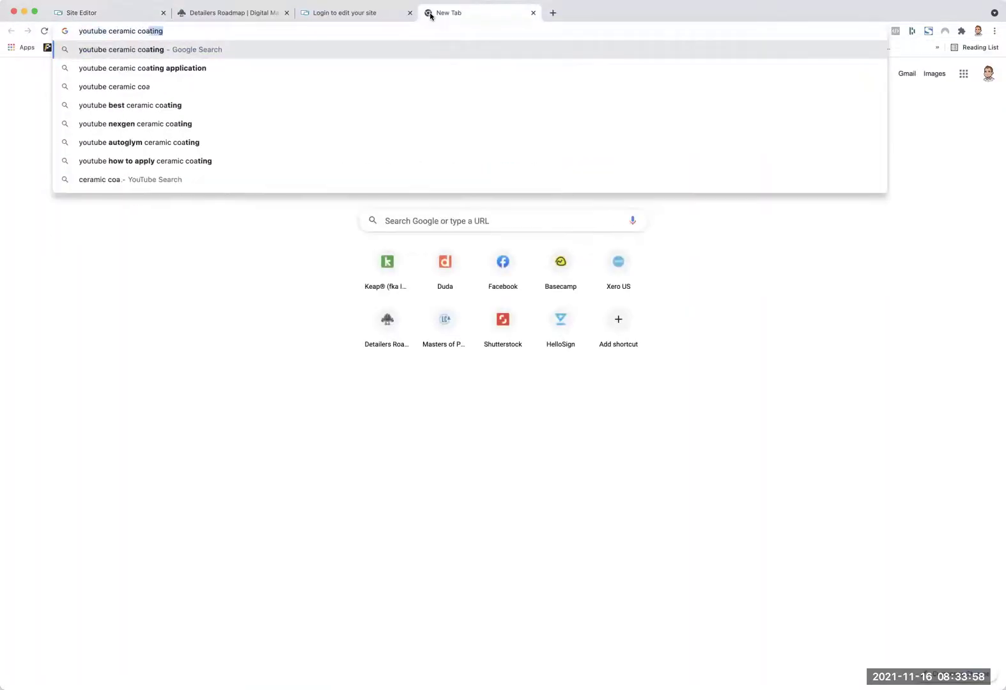
text(ting chicago a)
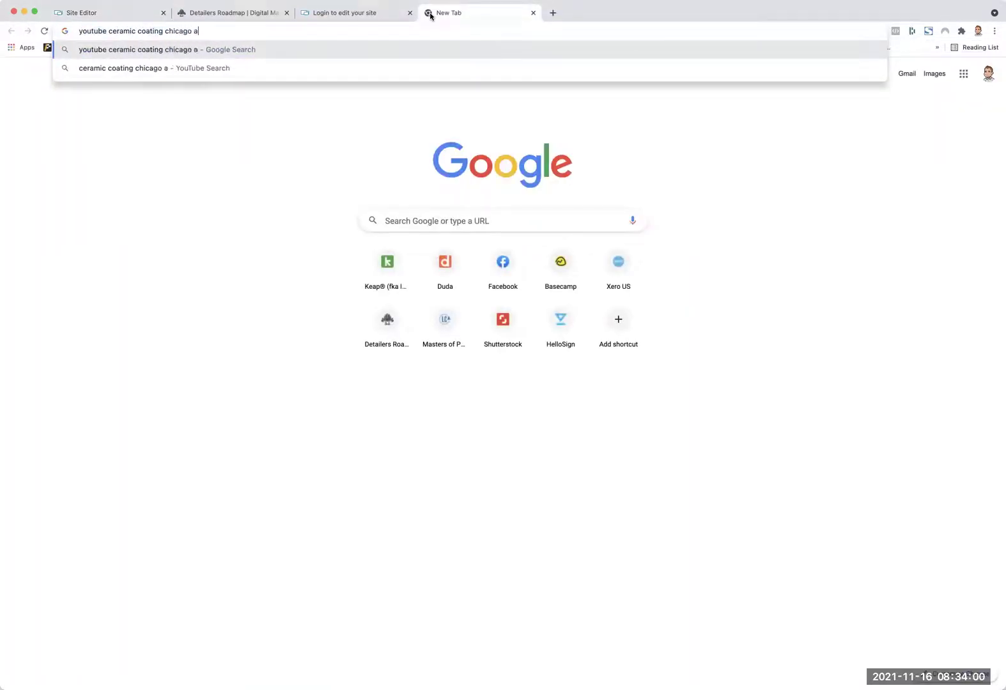
text(uto pros)
key(Return)
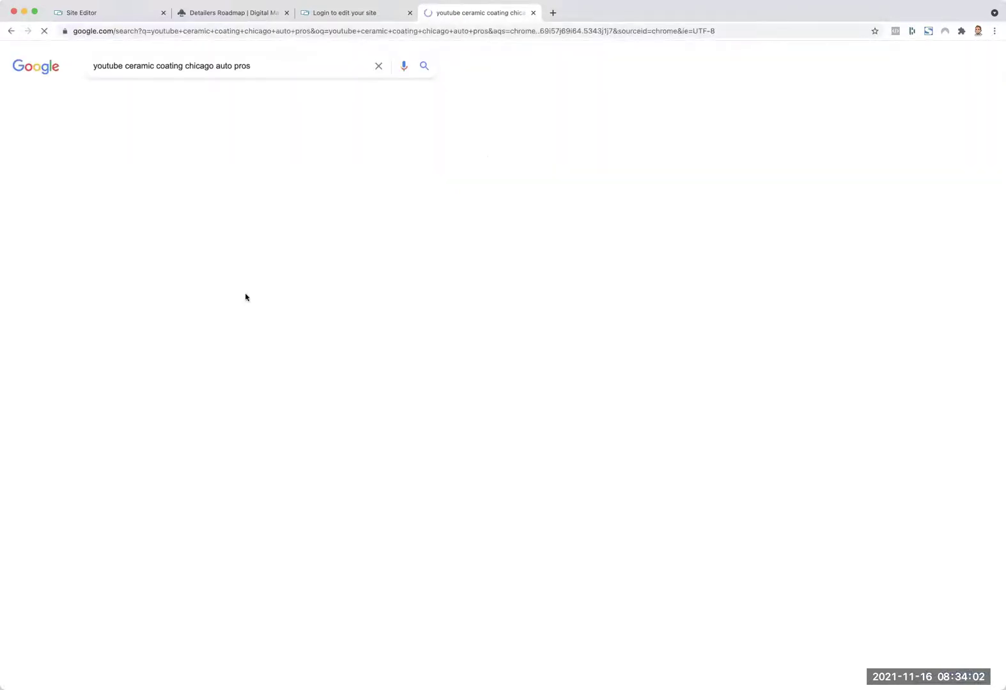
click(183, 155)
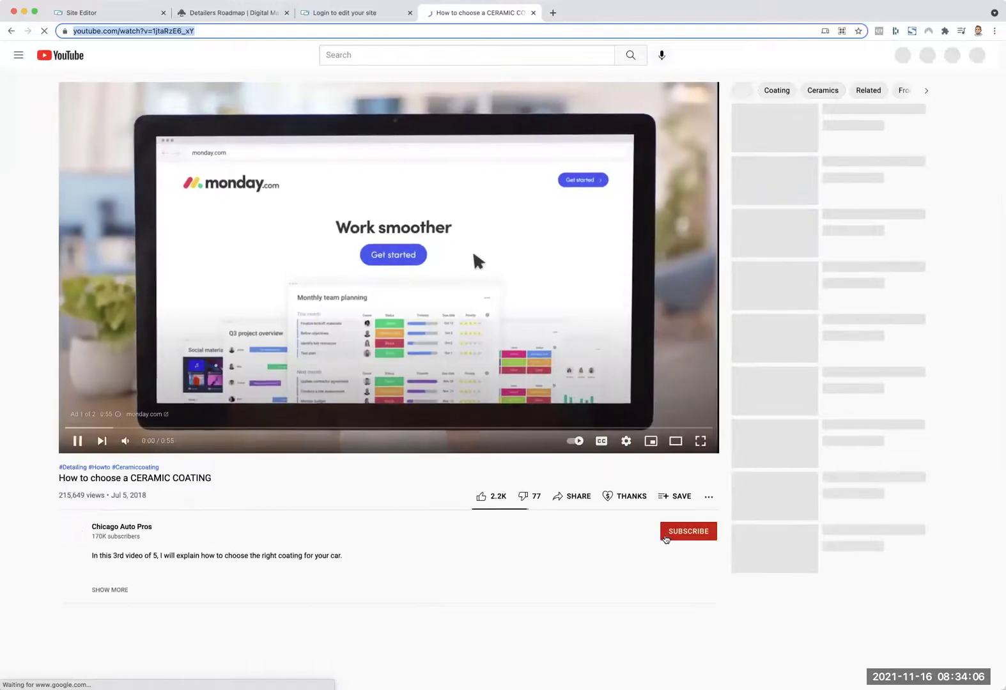
click(576, 501)
click(600, 385)
- Close the YouTube page and set the copied link as the Video widget's source URL
click(533, 13)
click(701, 351)
key(super+v)
click(790, 221)
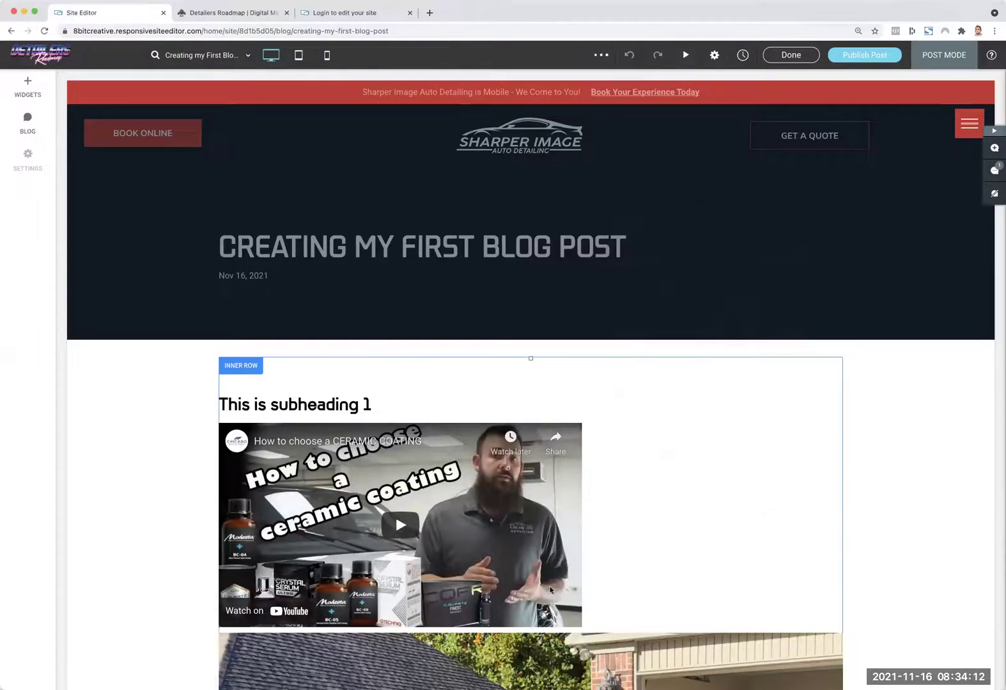
- Align the ceramic coating video to the center of its row
scroll(640, 471, down, 4)
scroll(493, 309, up, 1)
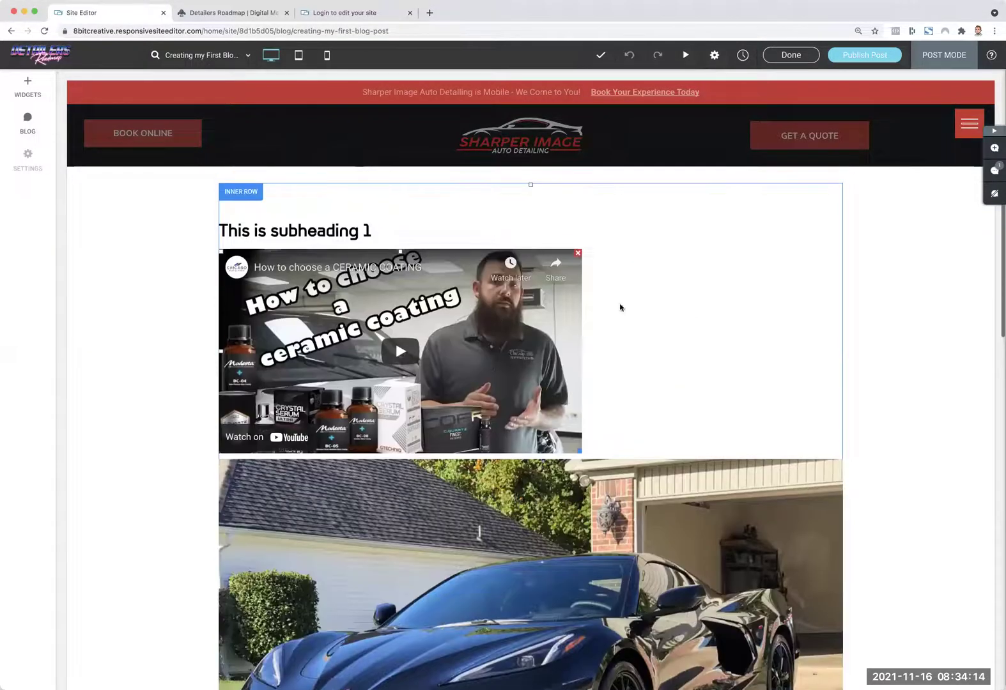
right_click(515, 335)
click(517, 319)
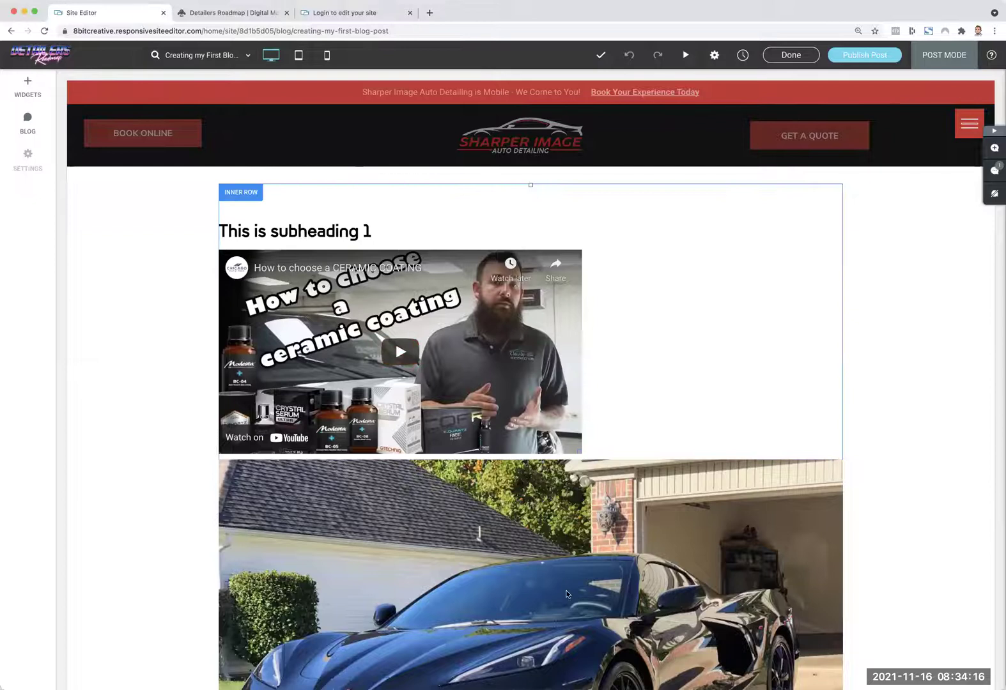
right_click(493, 334)
click(539, 416)
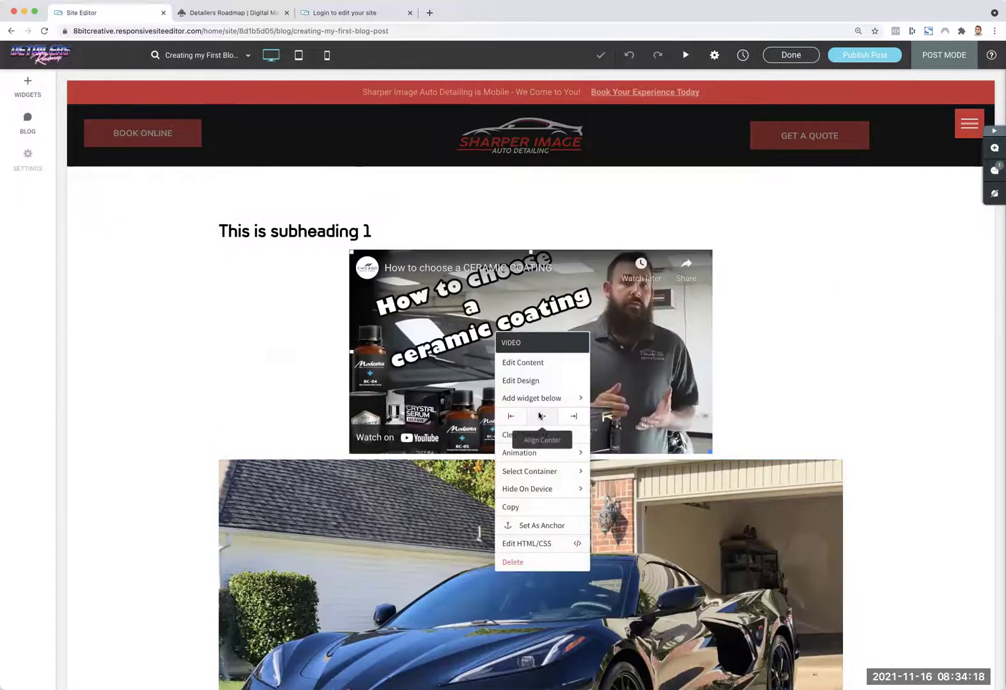
click(86, 185)
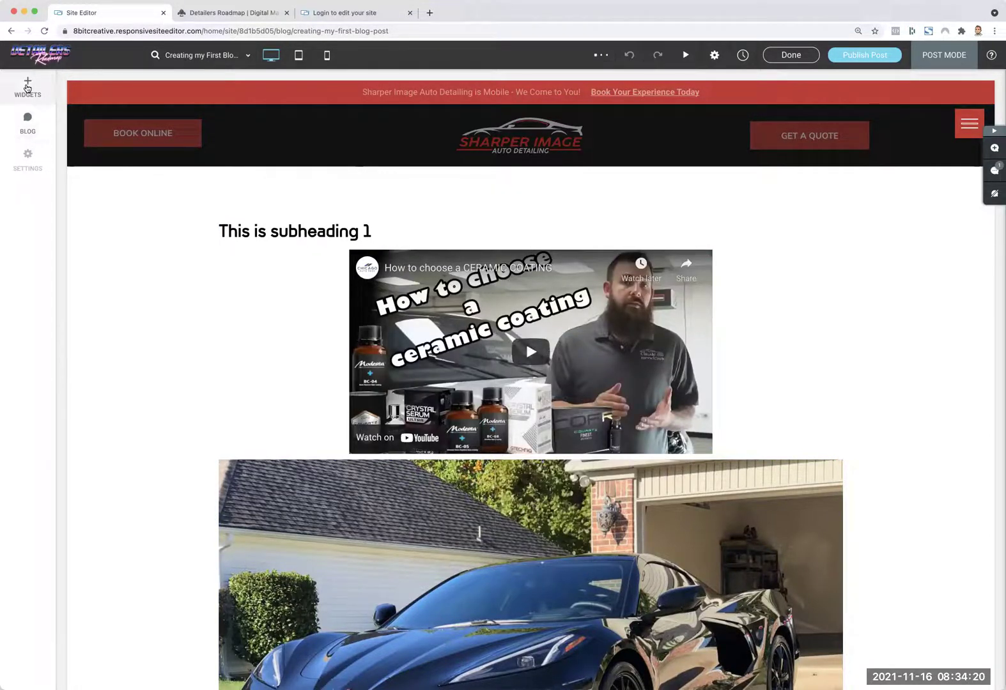
- Try out a Text widget with a few lines of filler text above the video and delete it
click(27, 87)
drag(97, 184, 438, 277)
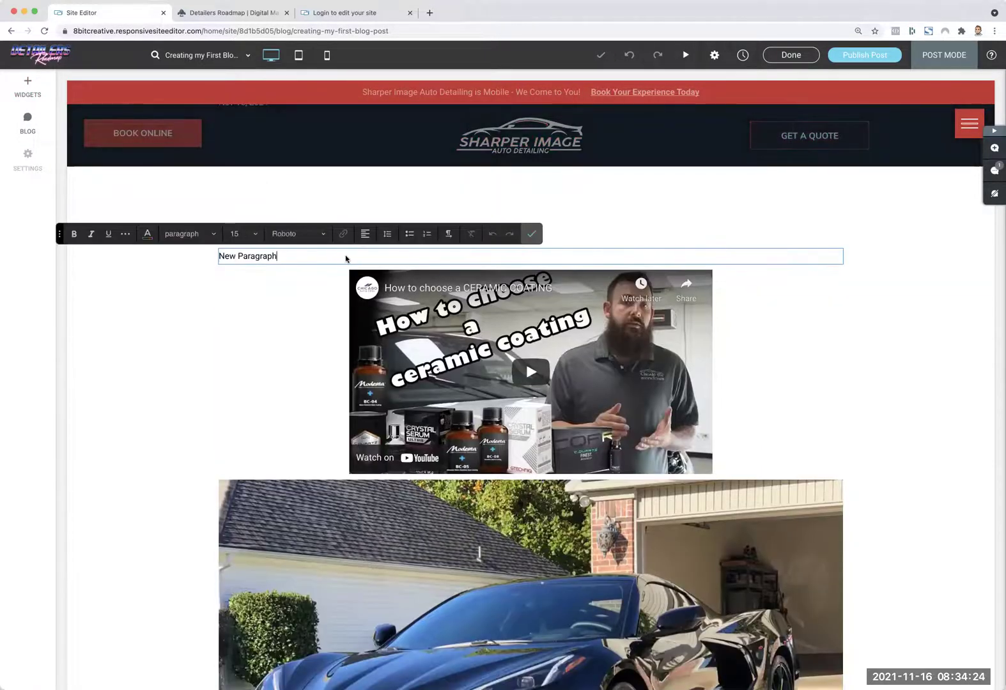
text(sdfjsdljdslfj)
key(Return)
text(sdfklsdfkjl)
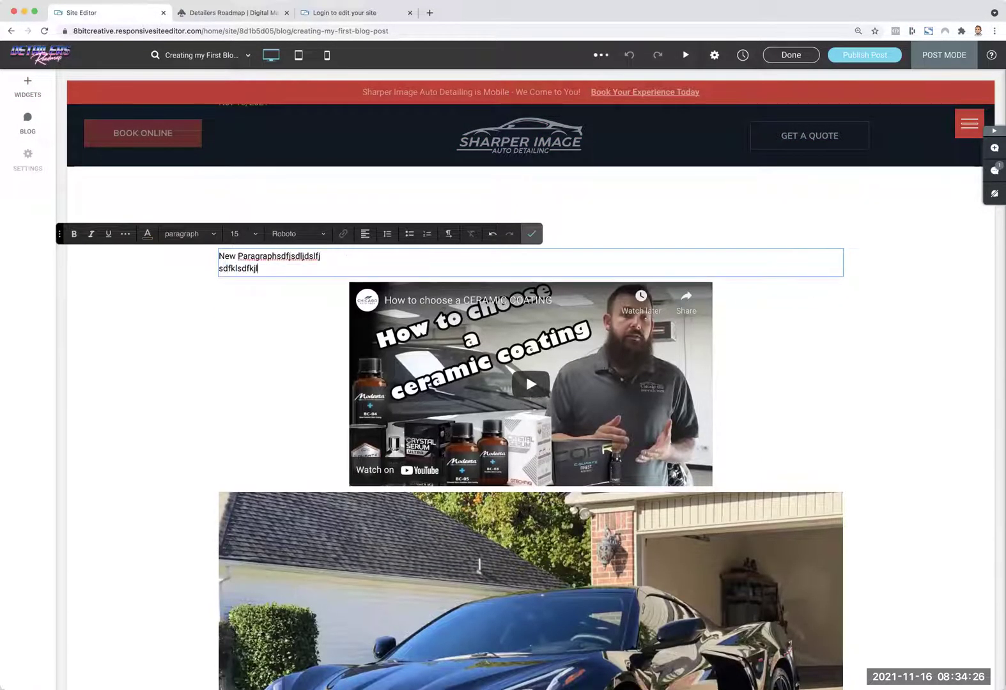
key(Return)
key(Return)
text(sdfklsjdf)
key(Return)
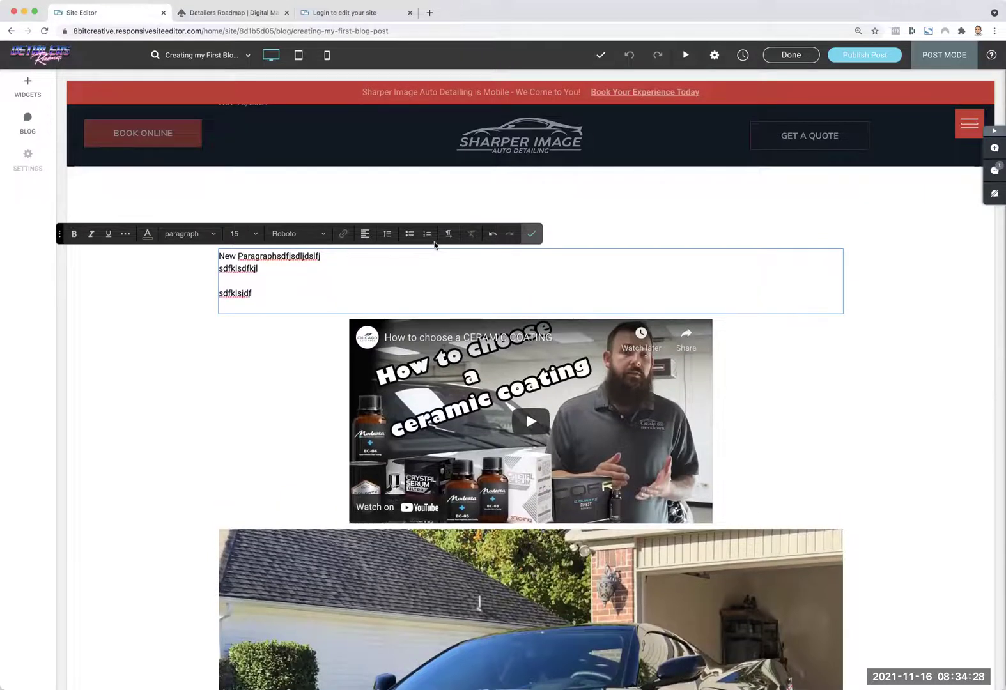
click(531, 233)
click(839, 253)
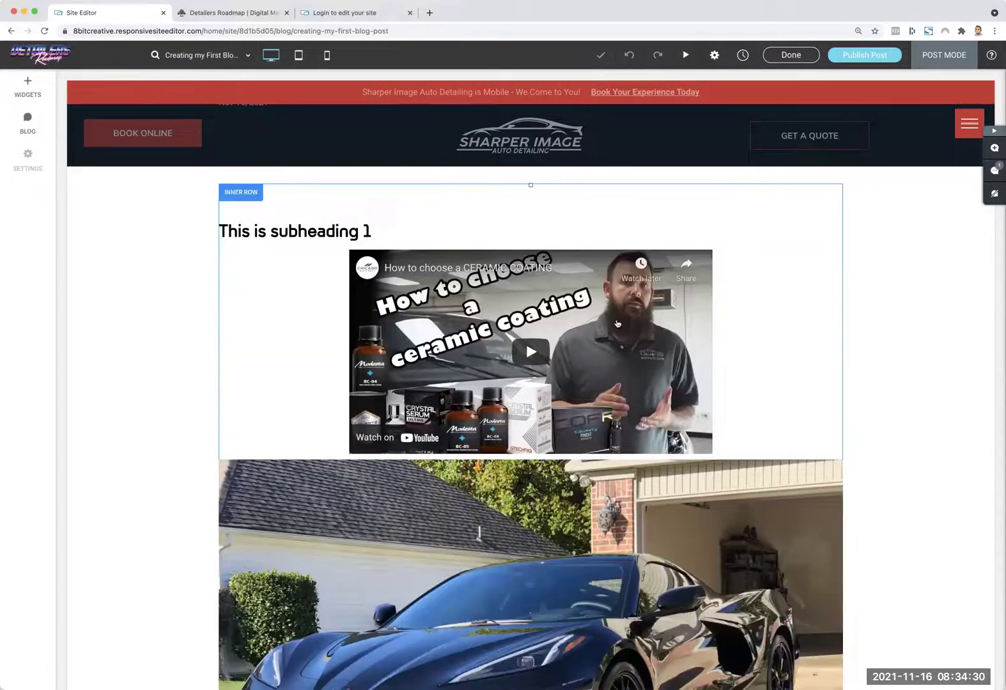
- Delete the ceramic coating video from the post
scroll(619, 397, down, 3)
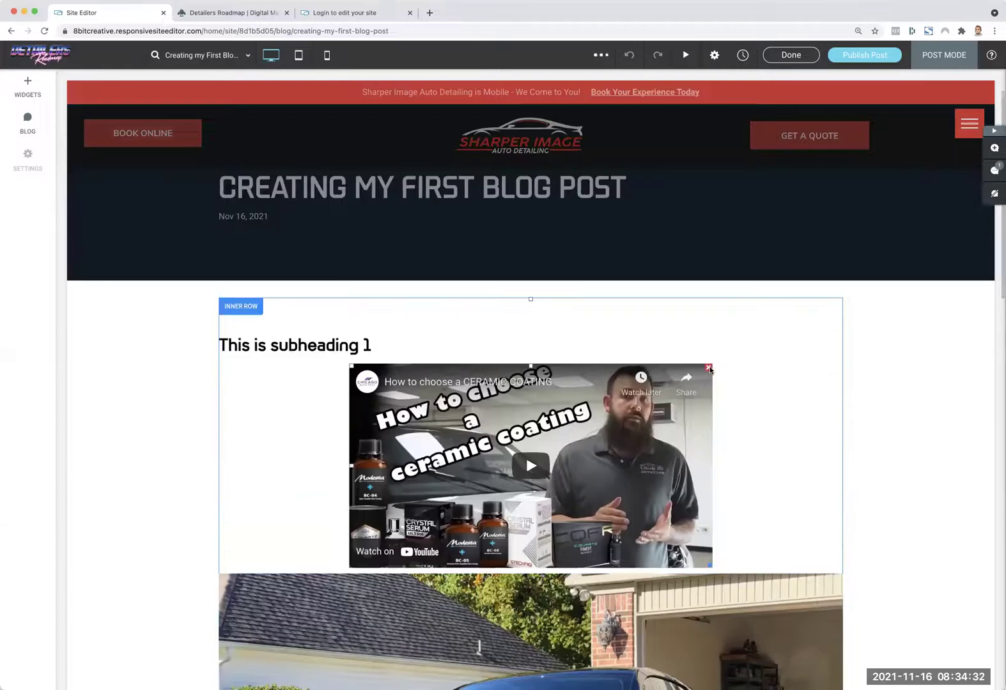
right_click(600, 458)
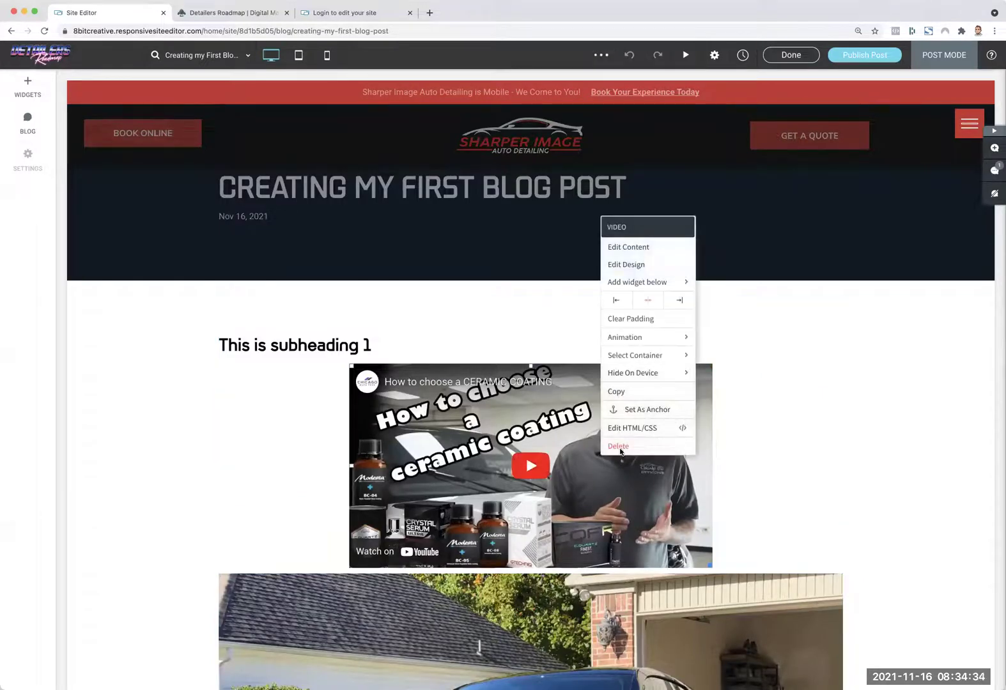
click(752, 508)
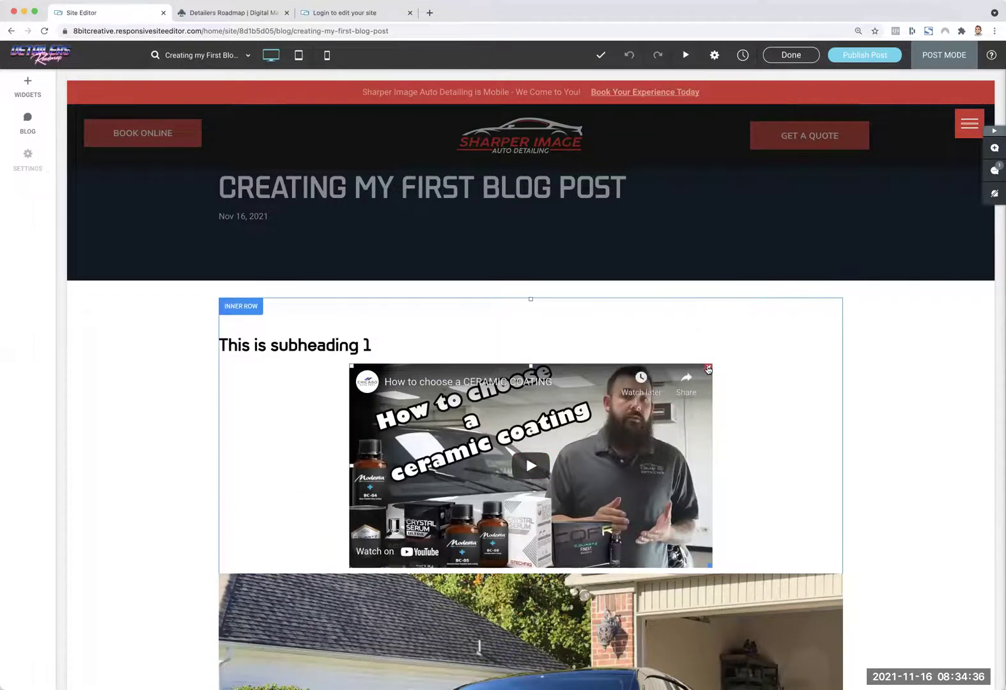
click(708, 369)
- Look over the whole post and finish editing it, returning to the list of posts
scroll(388, 519, down, 5)
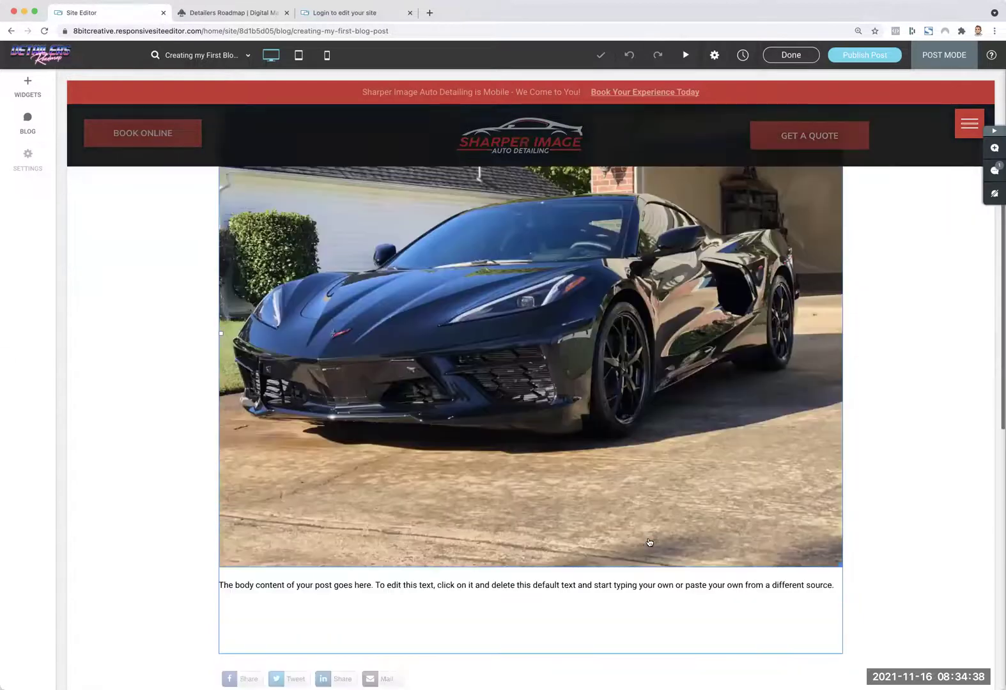
scroll(386, 519, down, 3)
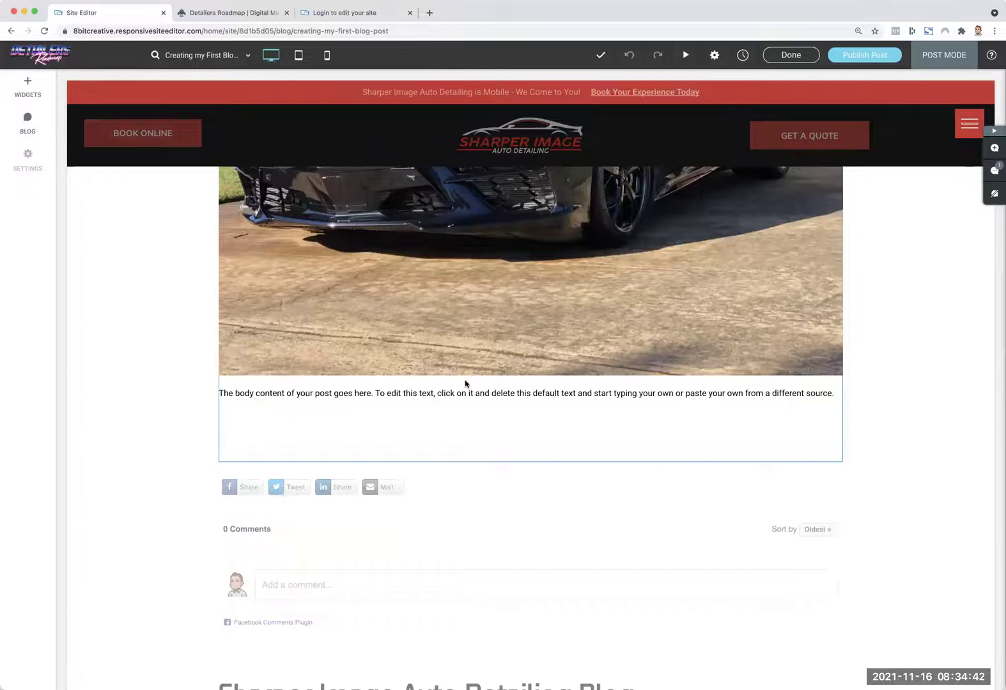
scroll(384, 524, down, 4)
scroll(319, 454, up, 4)
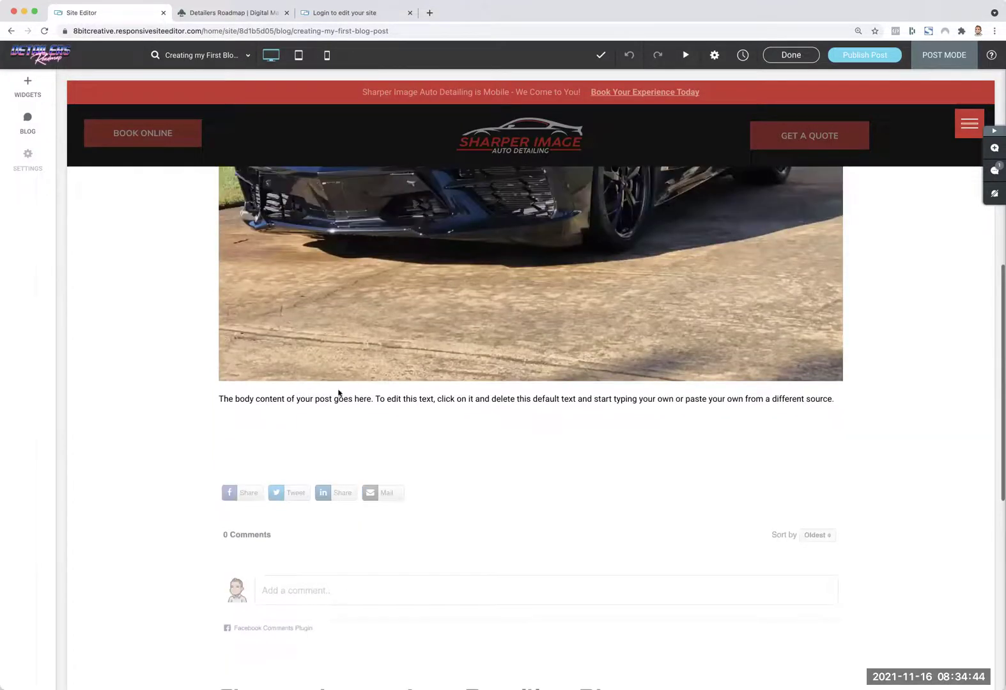
scroll(283, 423, up, 5)
scroll(325, 414, up, 5)
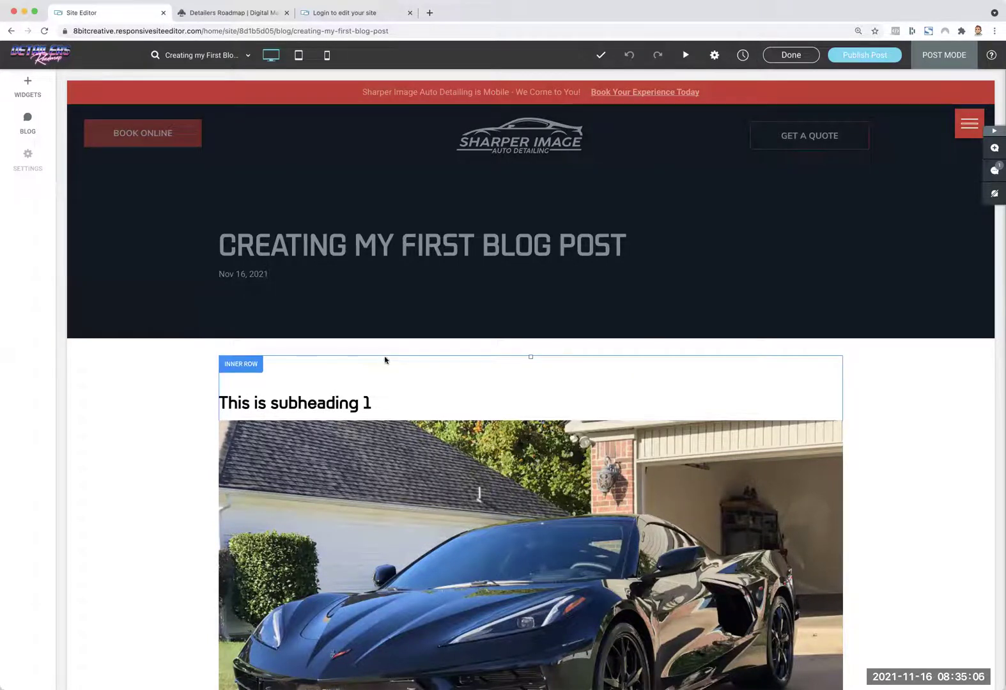
scroll(372, 386, down, 2)
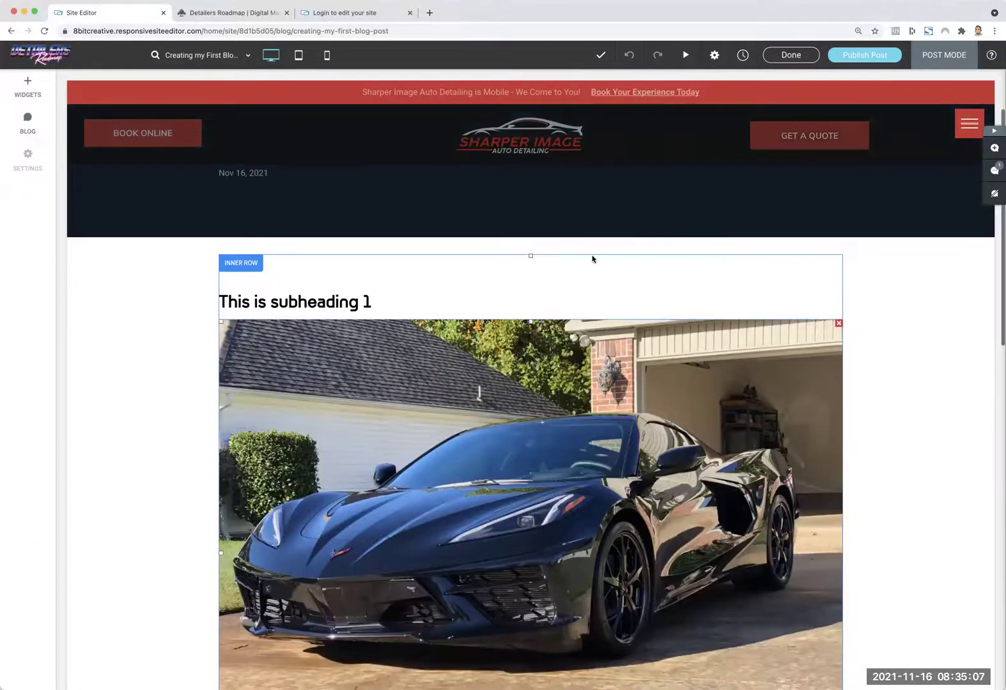
click(791, 57)
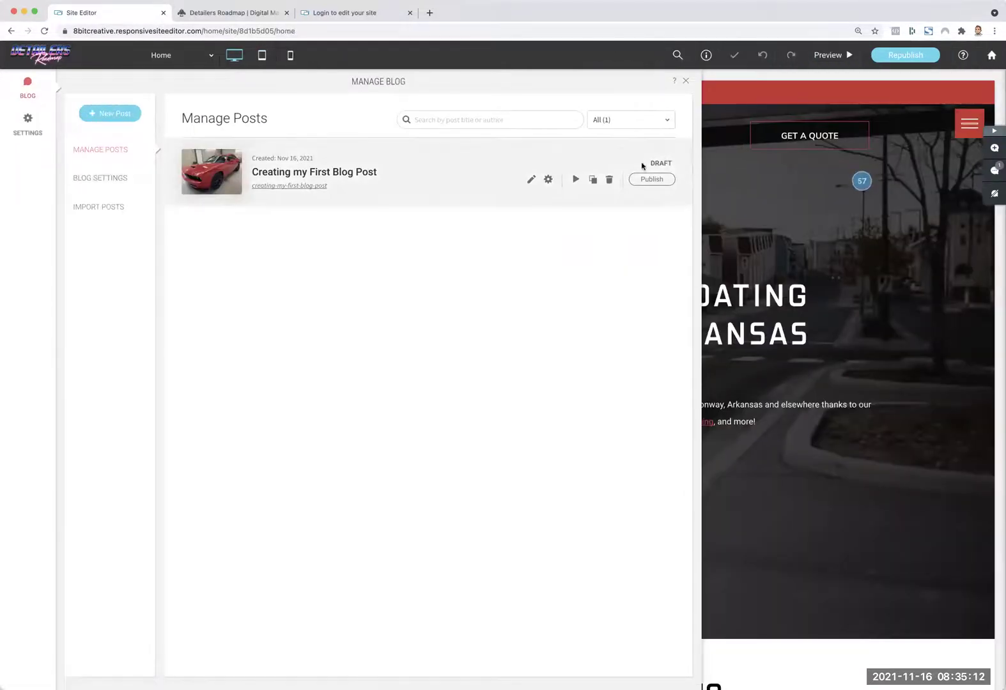
- Open the settings of "Creating my First Blog Post" and review its scheduling, post details, metadata and tag options
click(551, 182)
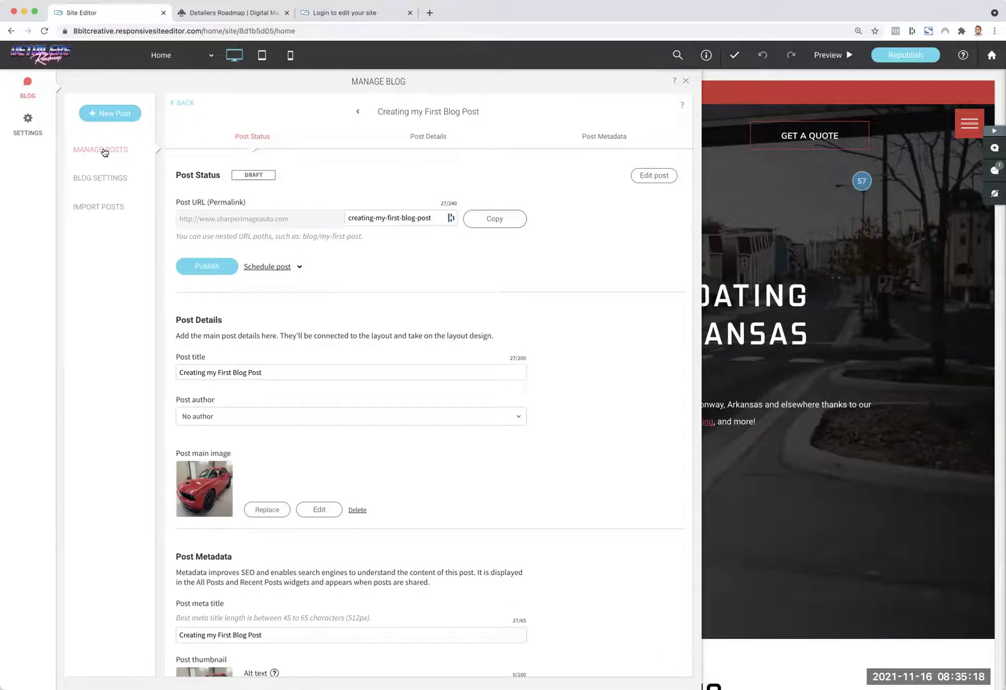
click(105, 152)
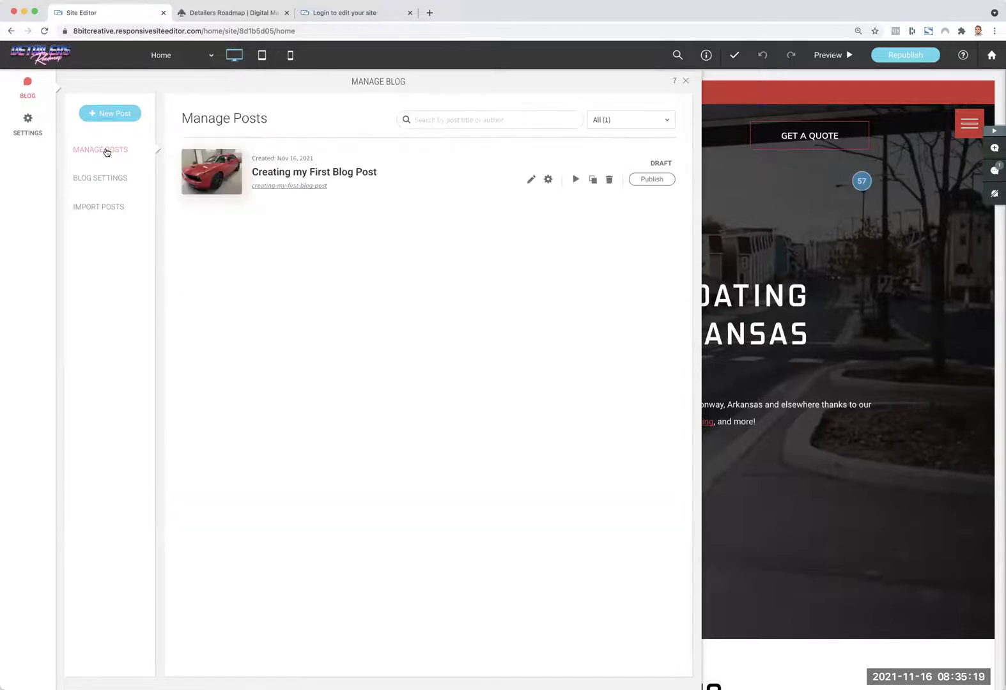
click(548, 183)
click(271, 269)
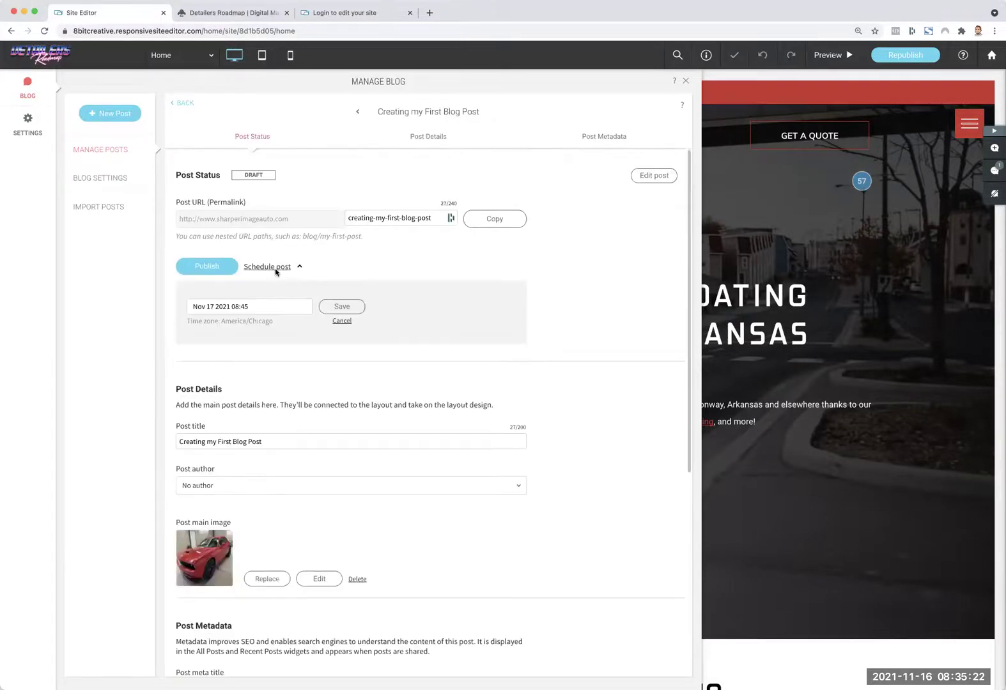
click(257, 310)
click(493, 269)
scroll(311, 470, down, 2)
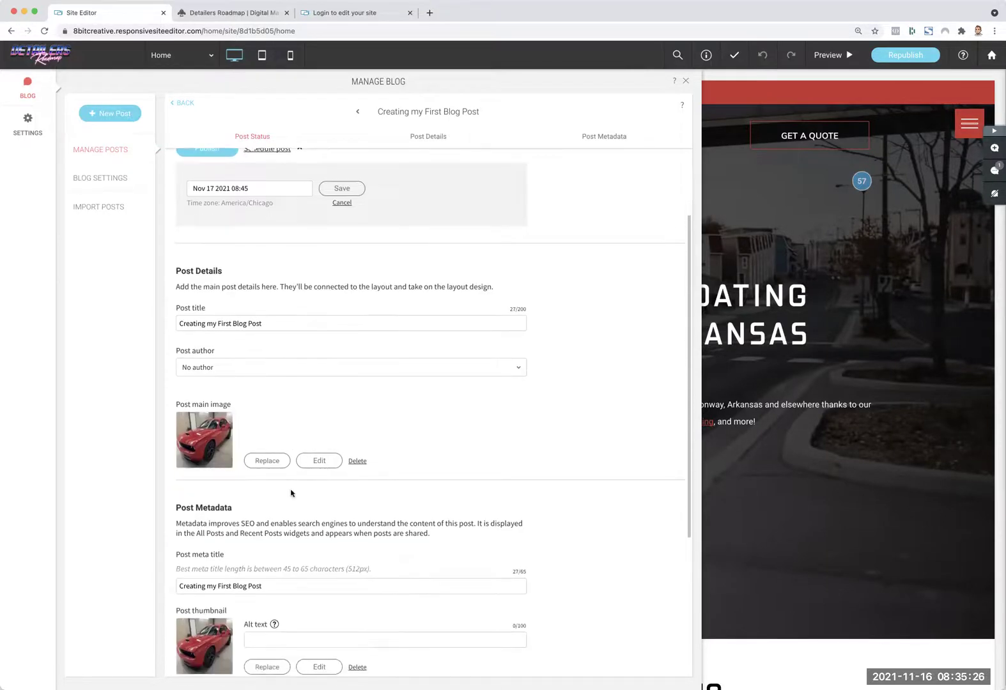
scroll(263, 416, down, 3)
scroll(236, 449, down, 2)
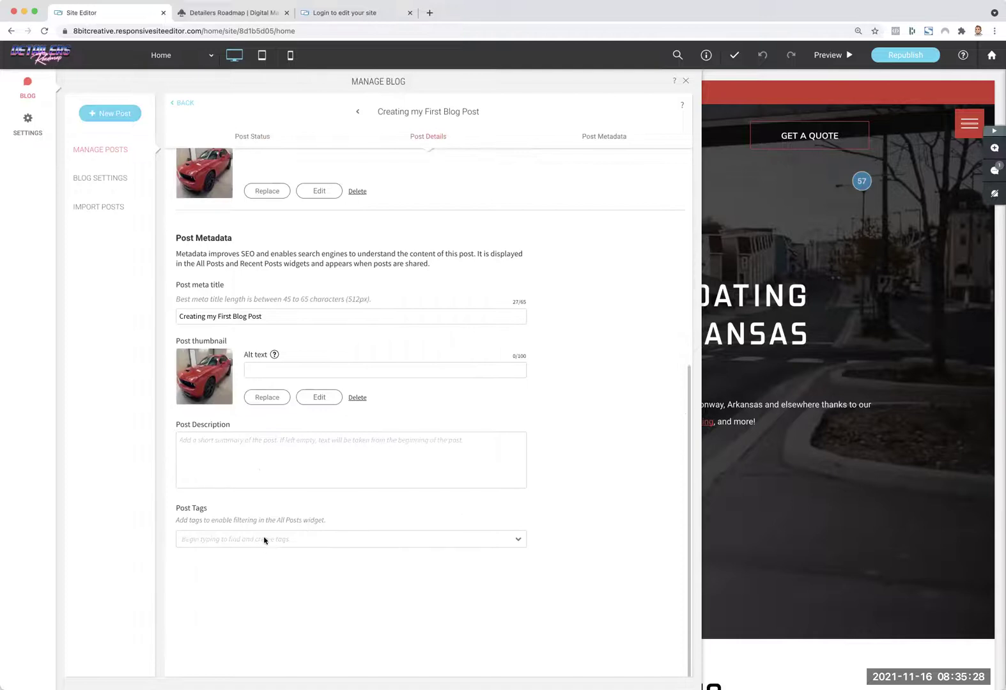
- Add "ceramic coating" as a new tag to the blog post
click(515, 541)
click(433, 540)
text(cerami coating)
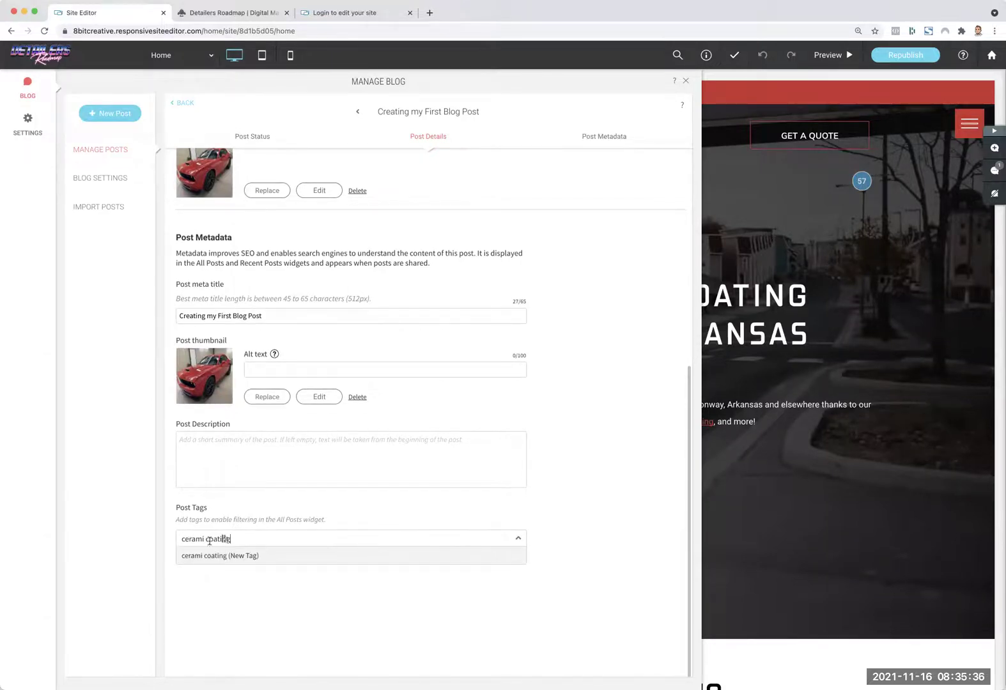
click(203, 540)
text(c)
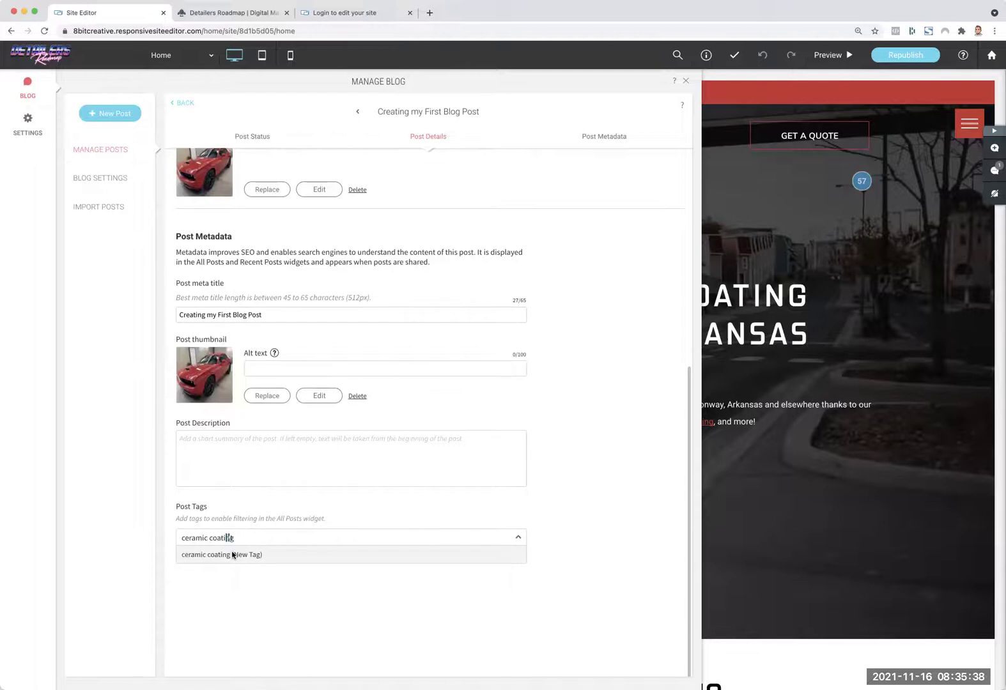
click(233, 555)
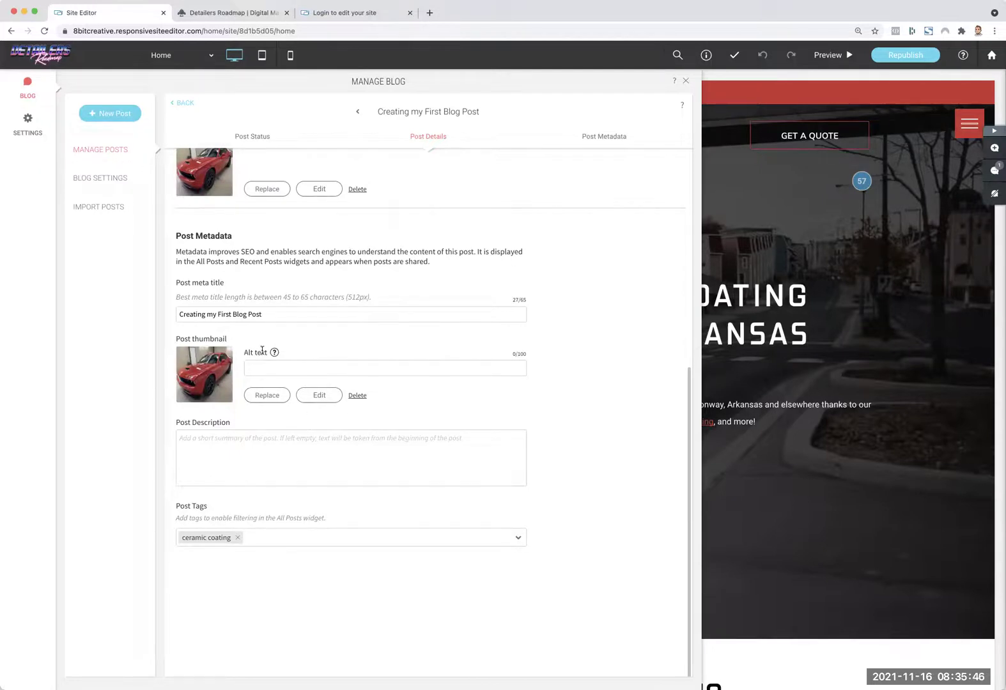
- Look back over the post's status and details, close its settings and republish the site with the latest changes
scroll(289, 493, up, 4)
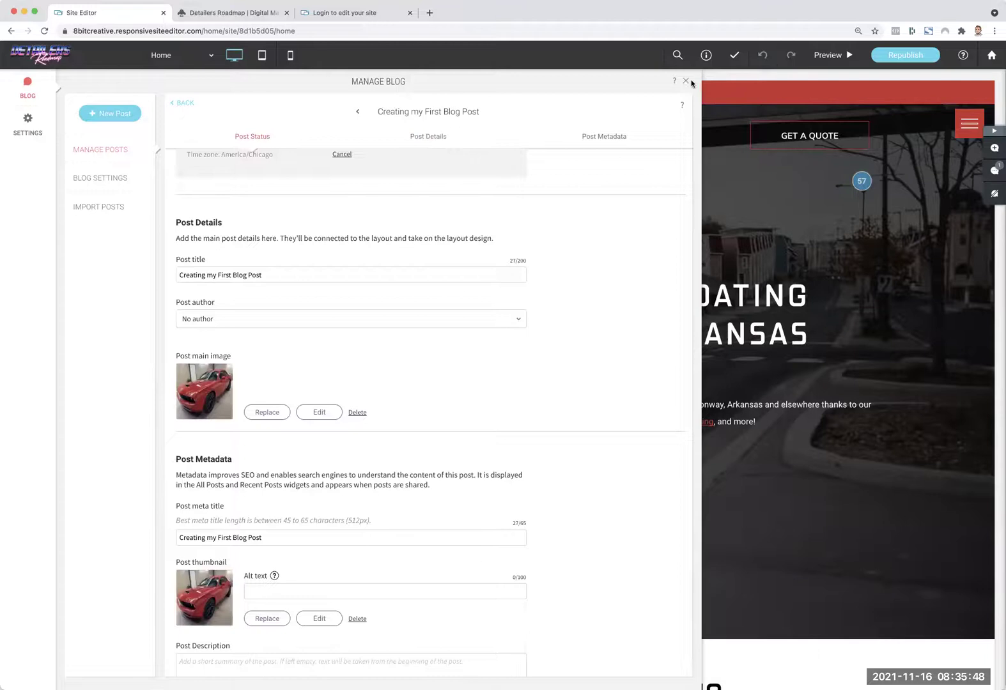
drag(686, 83, 519, 273)
scroll(518, 273, up, 3)
click(561, 287)
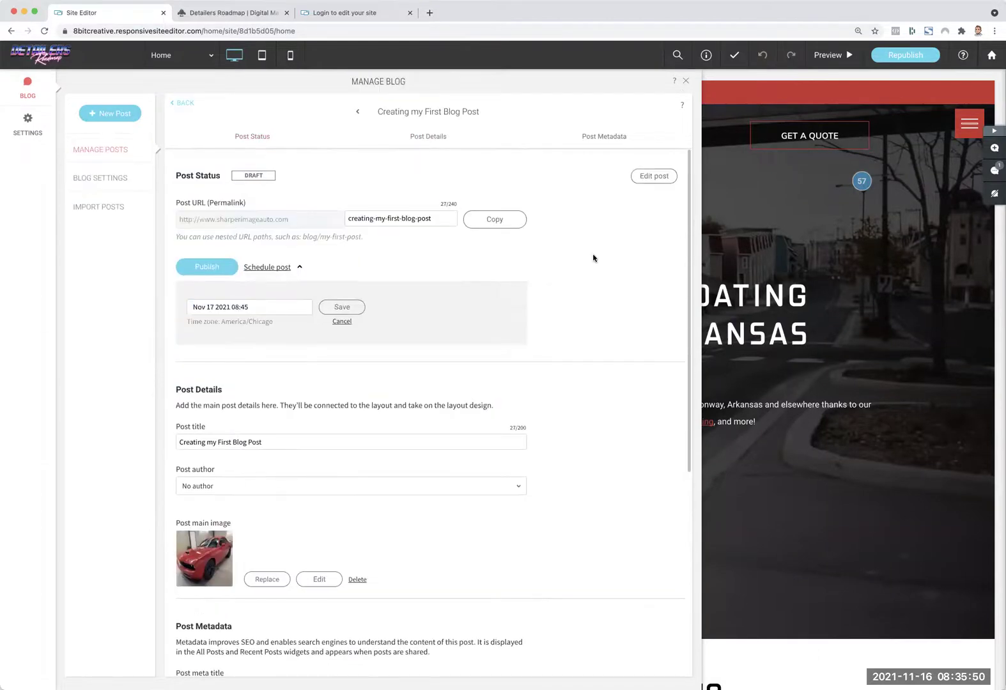
click(686, 80)
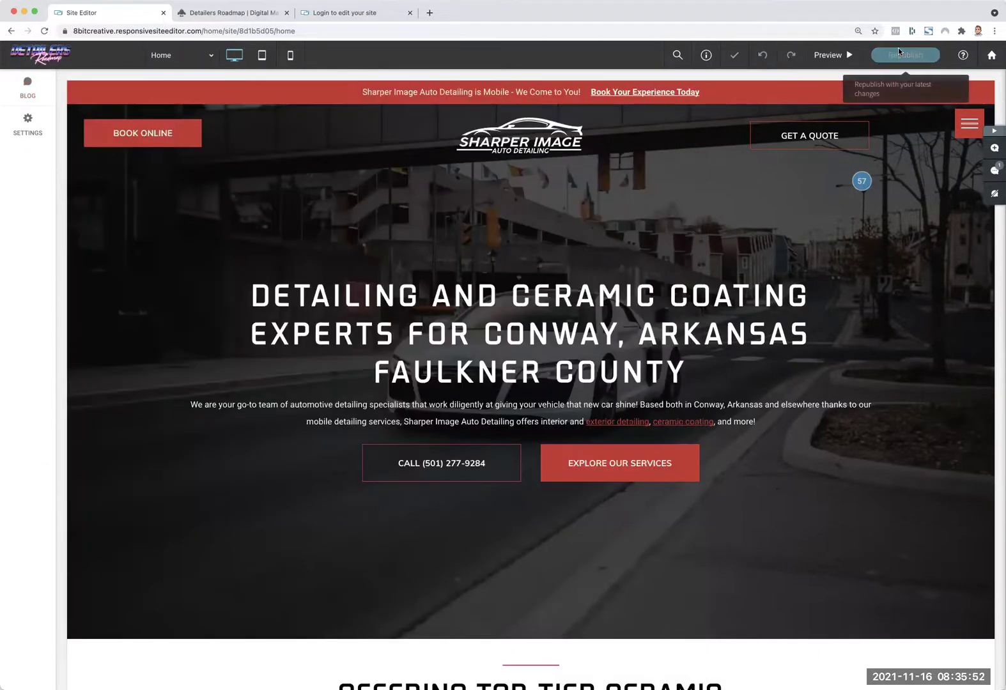
click(901, 55)
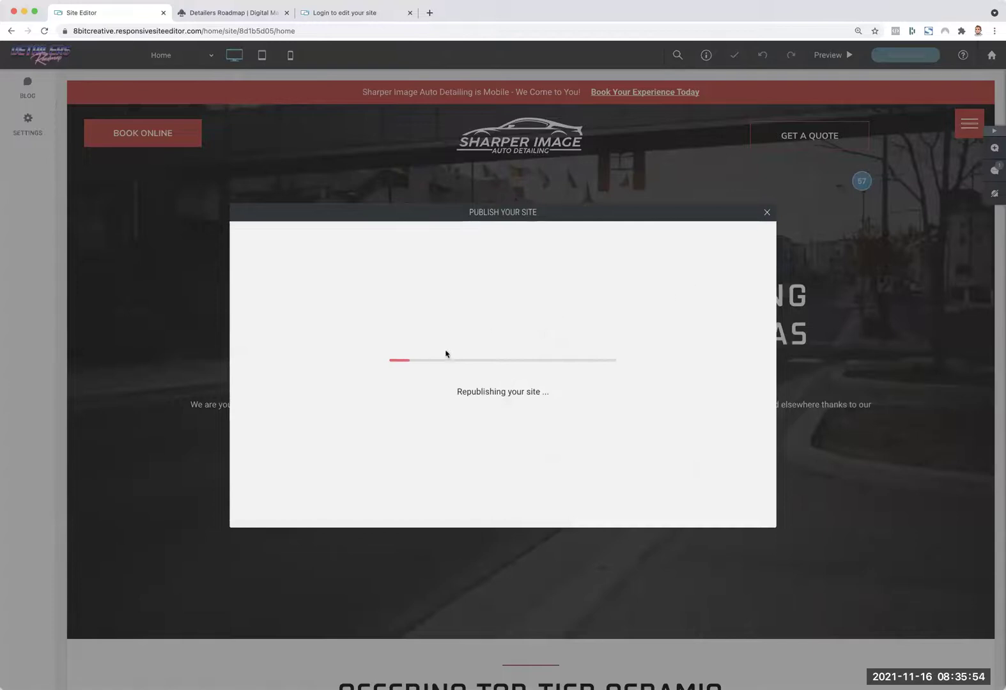
click(766, 212)
- Publish "Creating my First Blog Post" from the blog's list of posts, and delete the published post
click(27, 84)
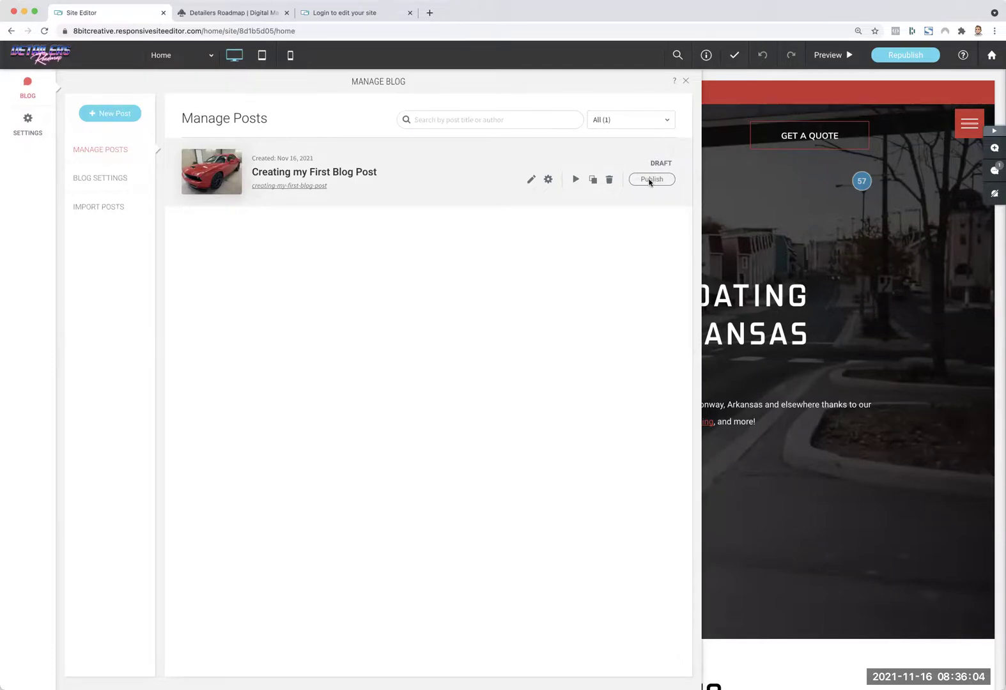
click(649, 180)
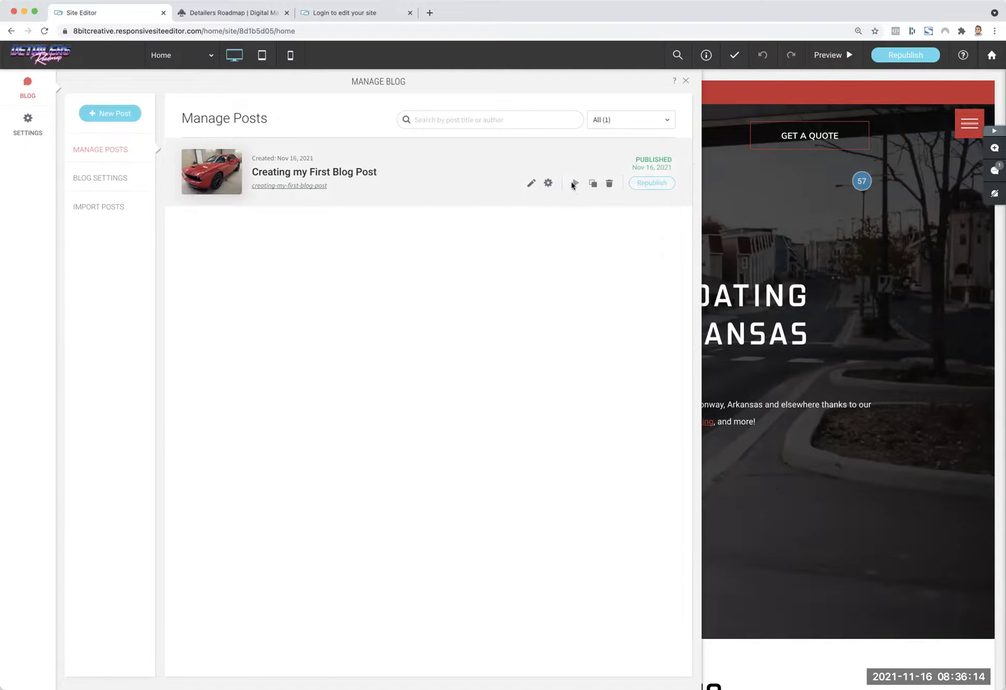
click(610, 185)
click(537, 404)
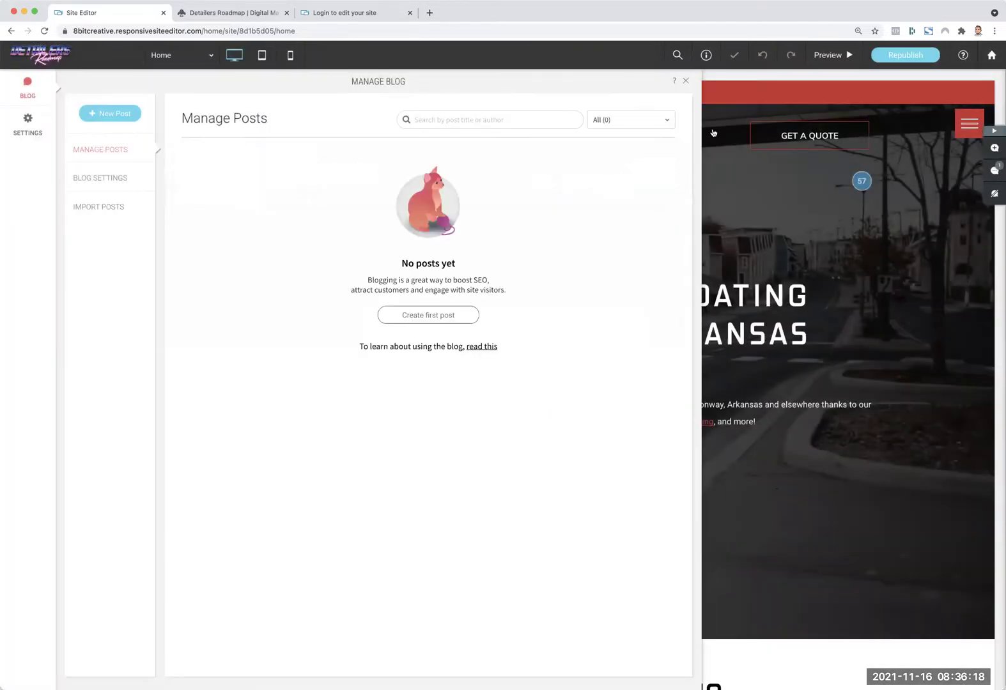
- Close the blog manager and republish the whole site so that it reflects the post's deletion
click(687, 82)
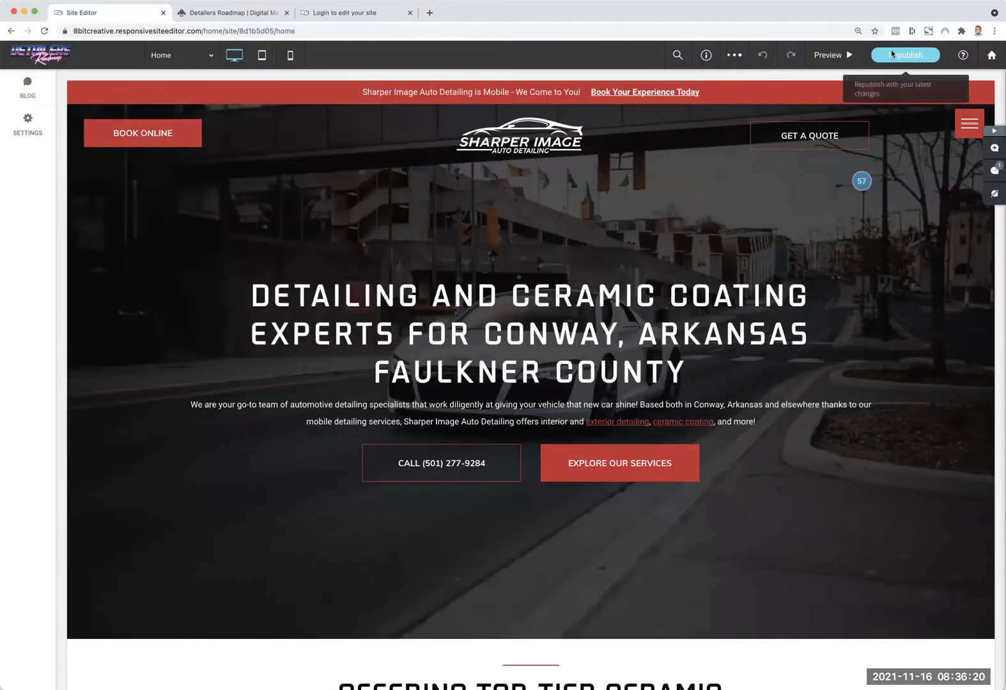
click(892, 53)
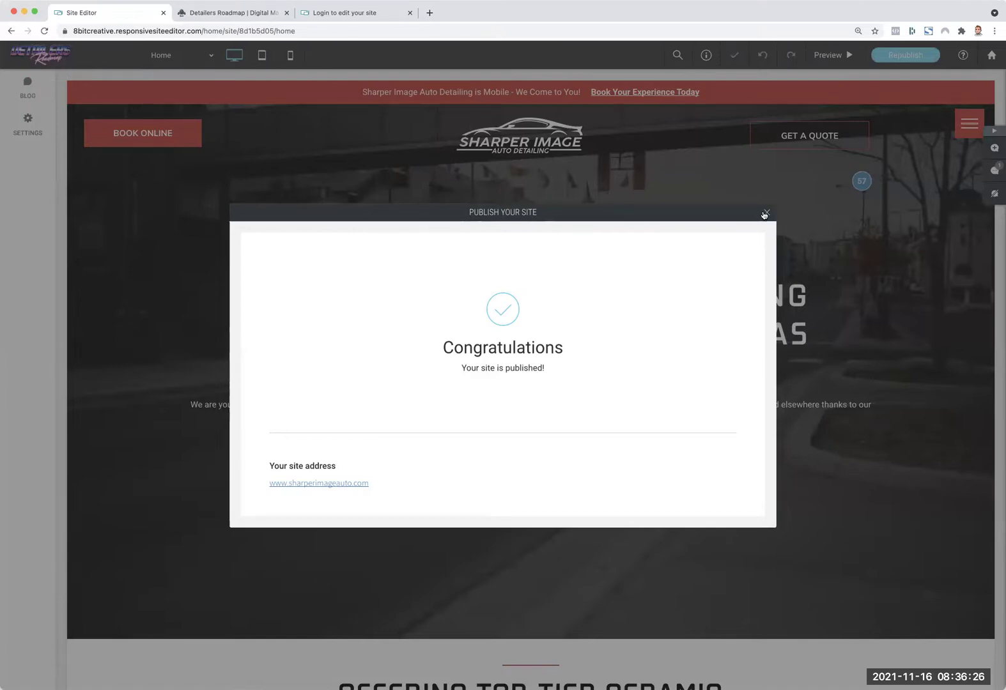
click(765, 213)
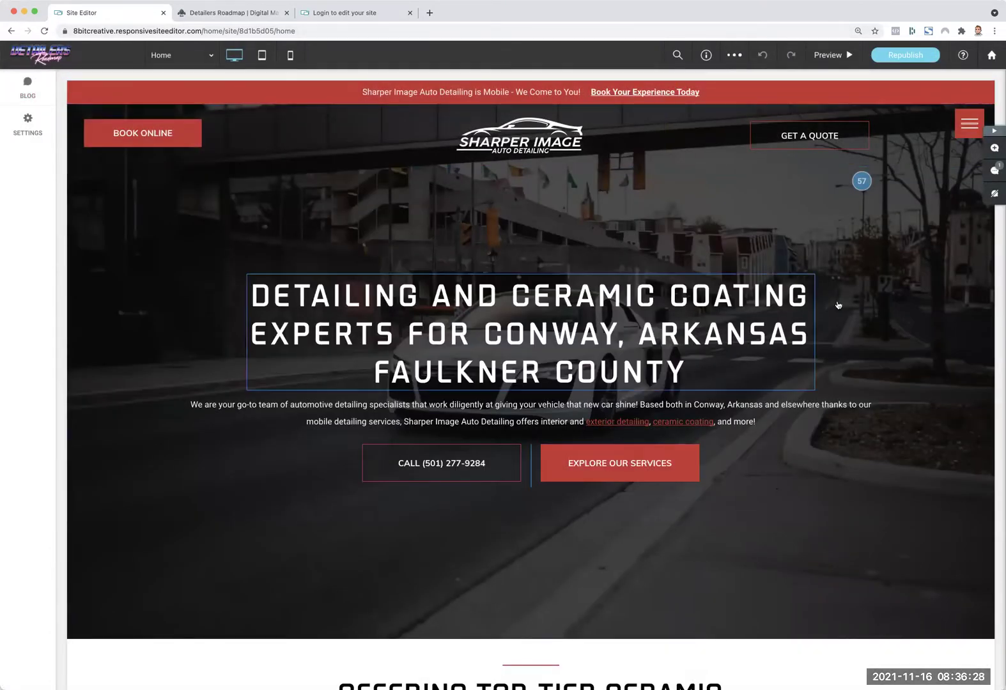